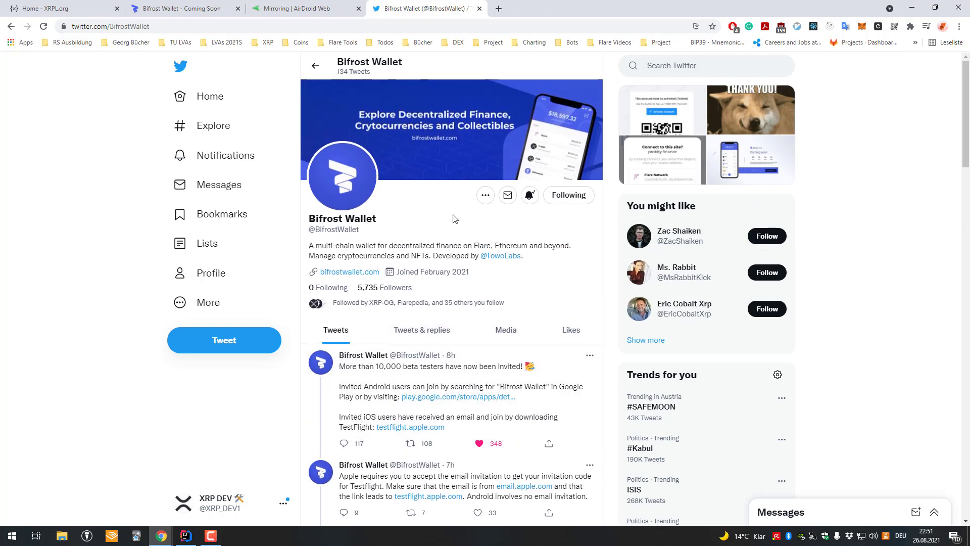
Open the tweet thread about 10,000 invited beta testers and select its Google Play invitation text
scroll(465, 217, down, 3)
click(502, 216)
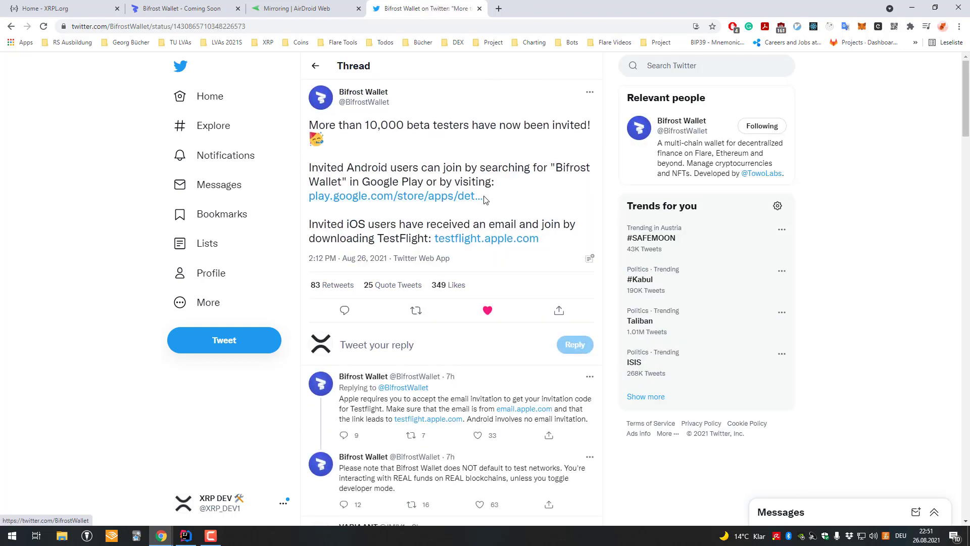
drag(505, 205, 331, 183)
click(397, 198)
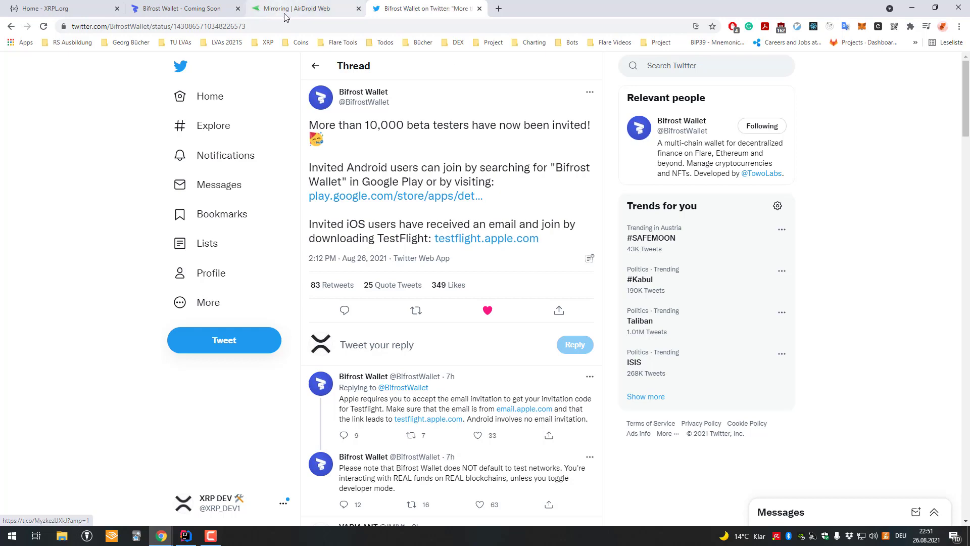
Check the Bifrost Wallet coming-soon site, then bring up the AirDroid phone mirror
key(ctrl+shift+Tab)
key(ctrl+shift+Tab)
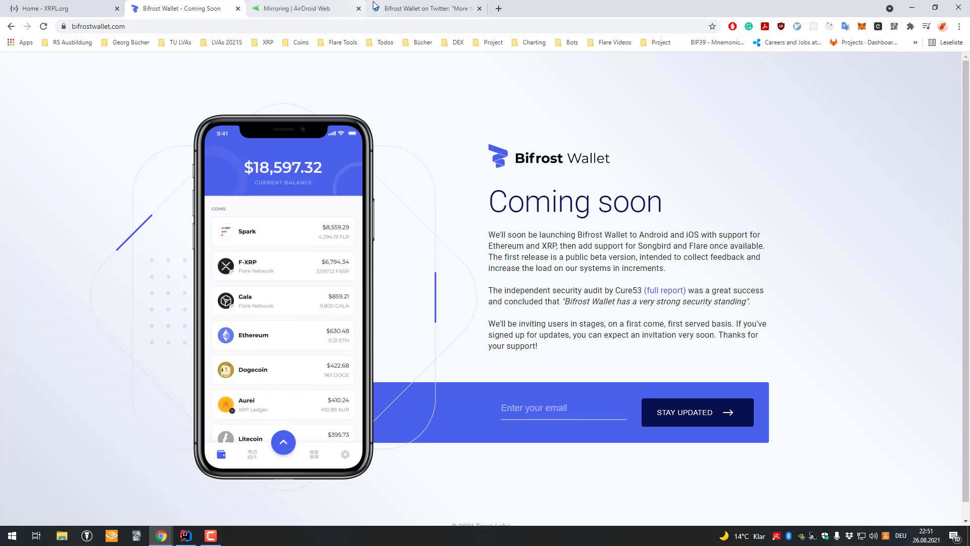
click(412, 8)
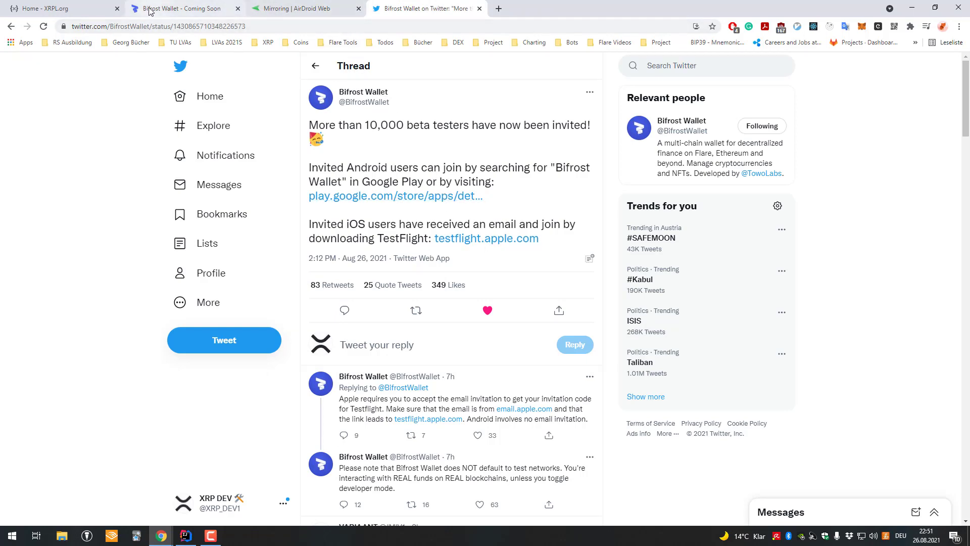
click(295, 9)
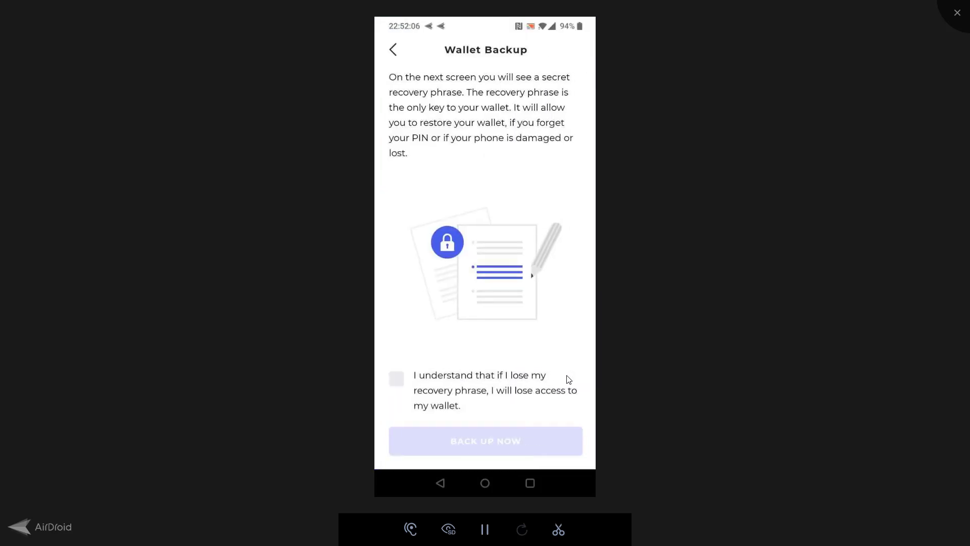
Tick the acknowledgement that losing the recovery phrase means losing wallet access
click(569, 379)
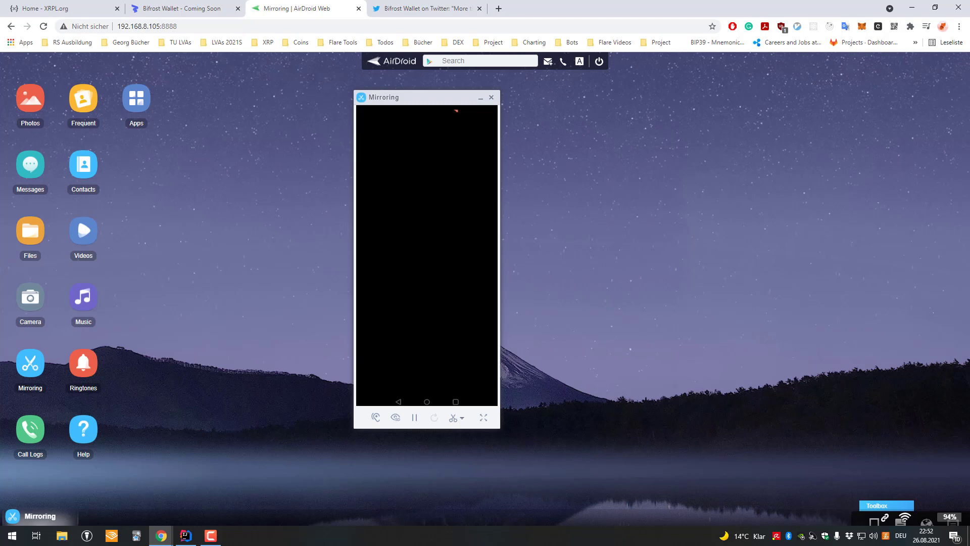
Leave the phone mirror for the Windows desktop and bring up the notes file in Notepad++
key(super)
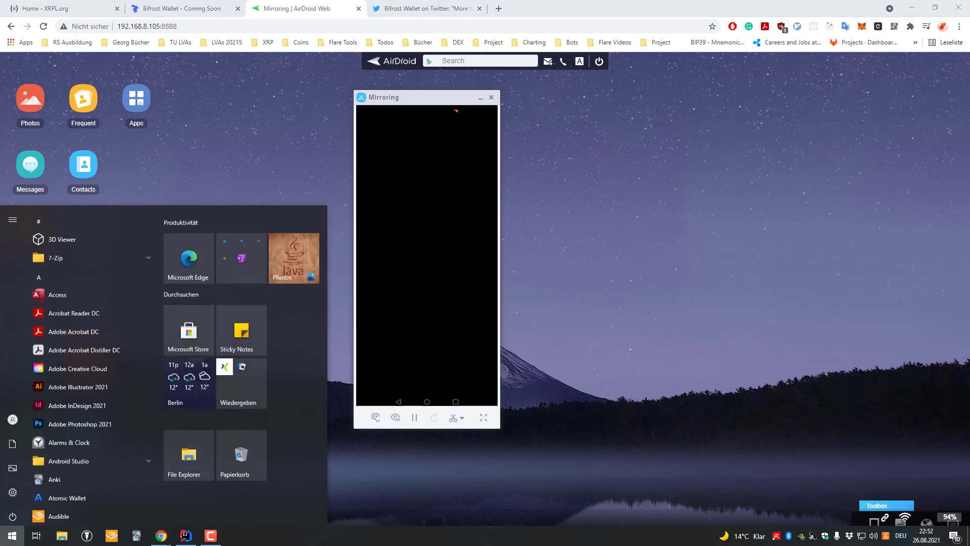
key(super)
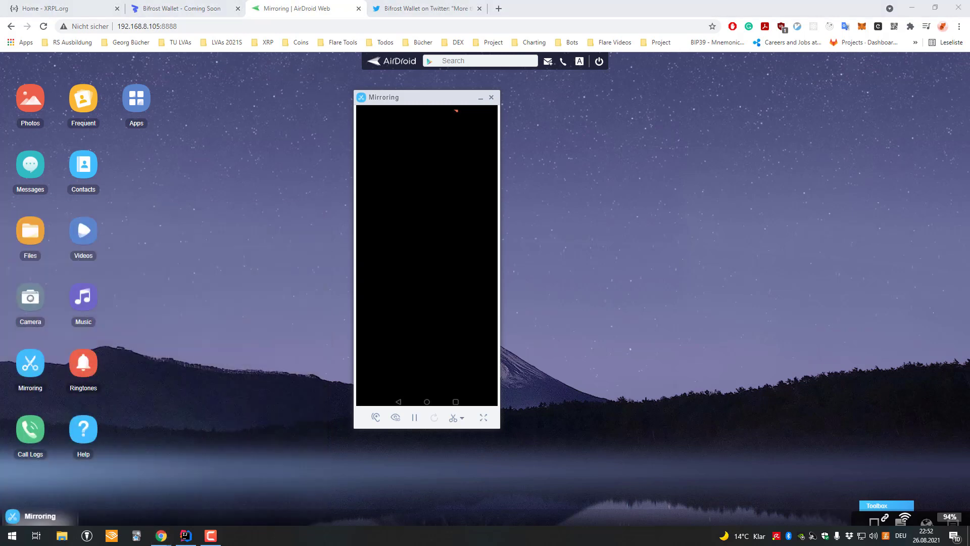
key(super+Down)
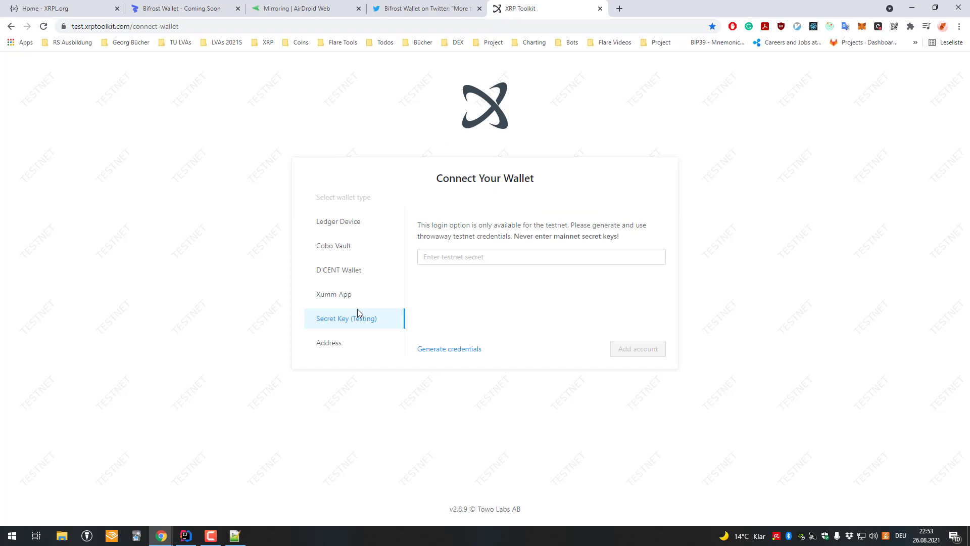
Generate new XRP testnet credentials and select the generated secret
click(440, 346)
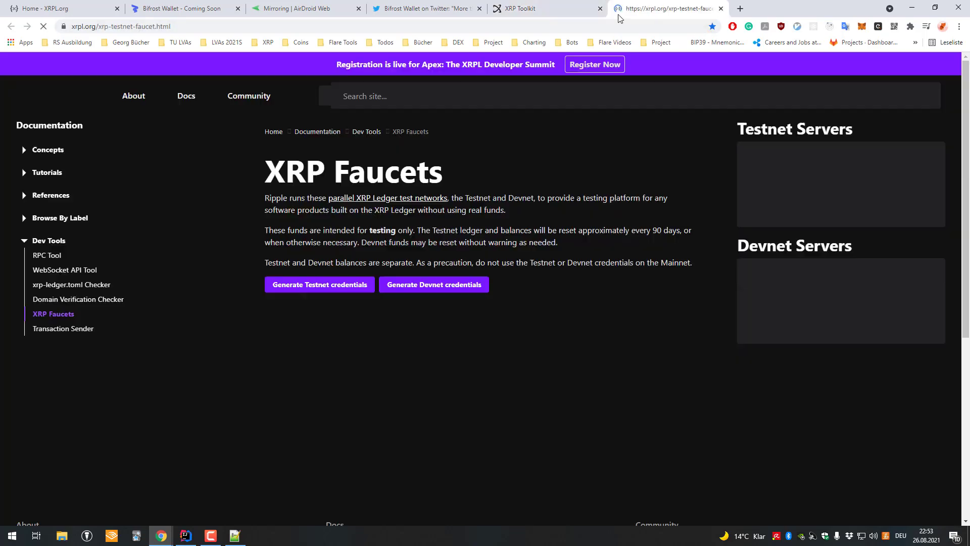
click(356, 299)
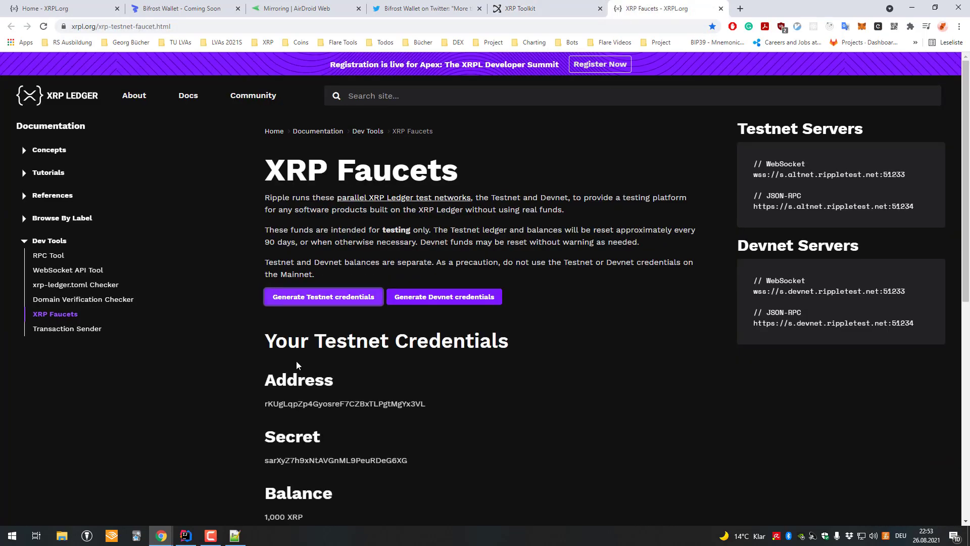
double_click(297, 460)
Paste the testnet secret into XRP Toolkit to add the 1,000 XRP account
click(544, 6)
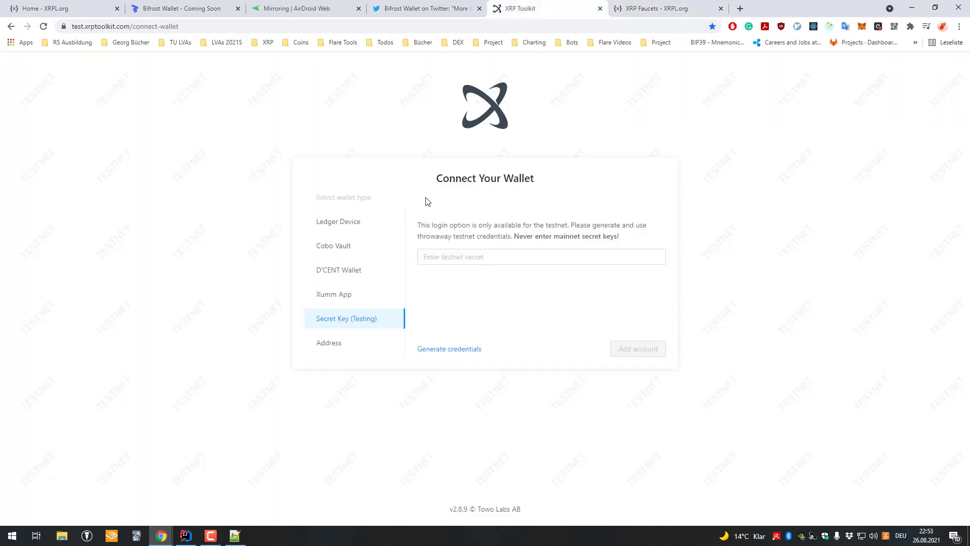
click(468, 257)
key(ctrl+v)
key(Return)
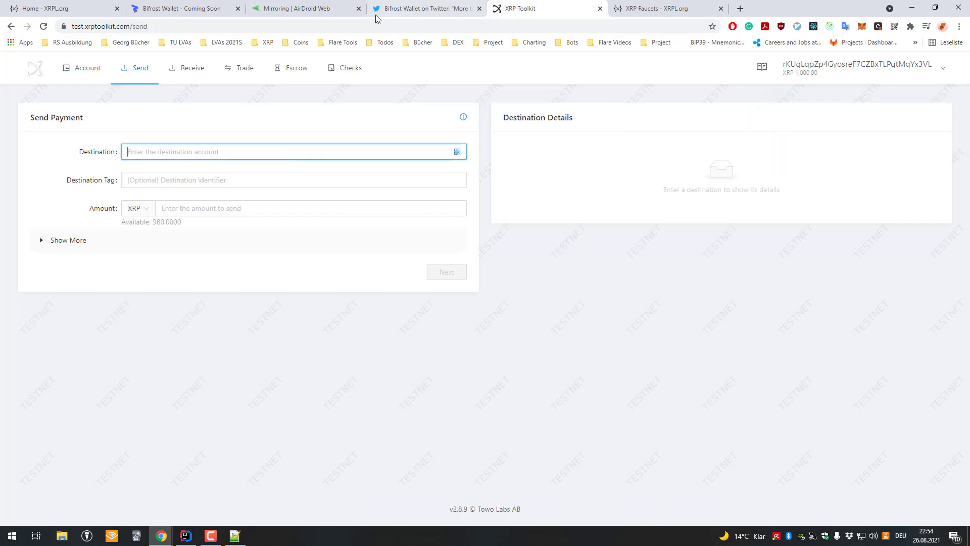
Copy the Bifrost wallet's XRP receive address in the AirDroid mirror
click(421, 6)
click(297, 8)
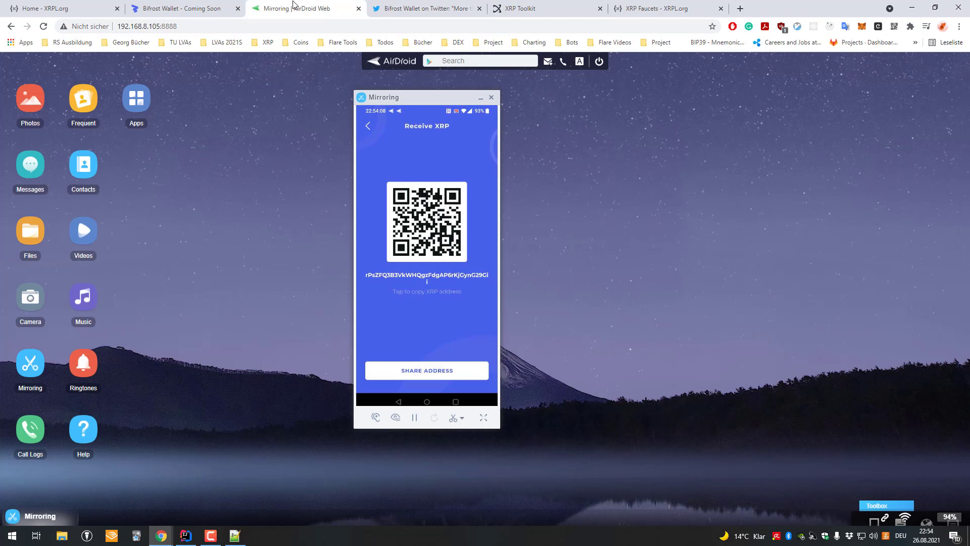
click(439, 251)
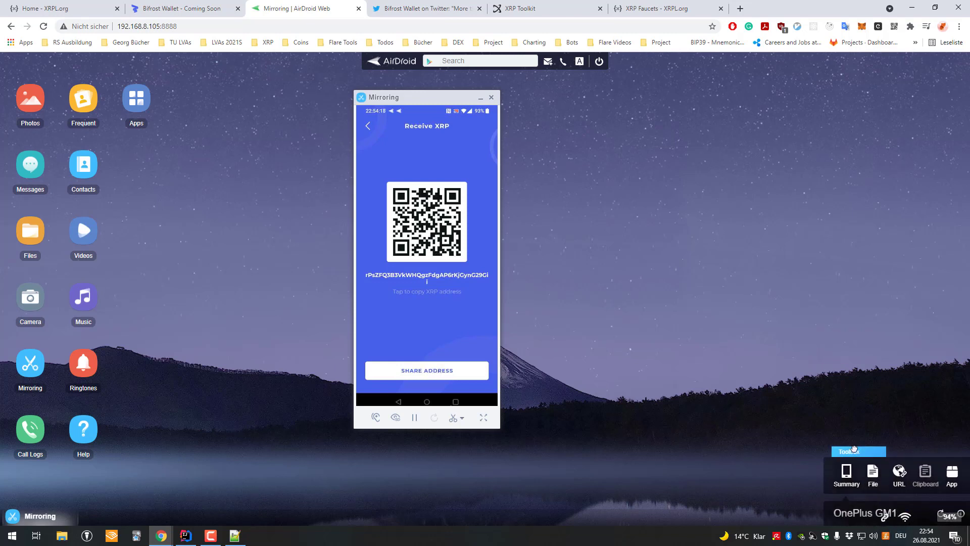
Expand the AirDroid toolbox panel and open then close the send-URL box
mouse_move(825, 470)
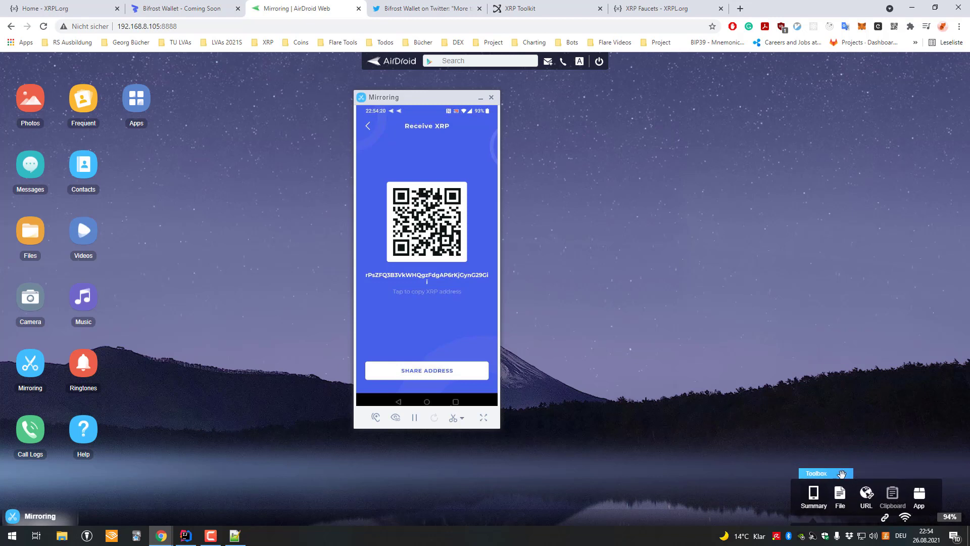
click(828, 469)
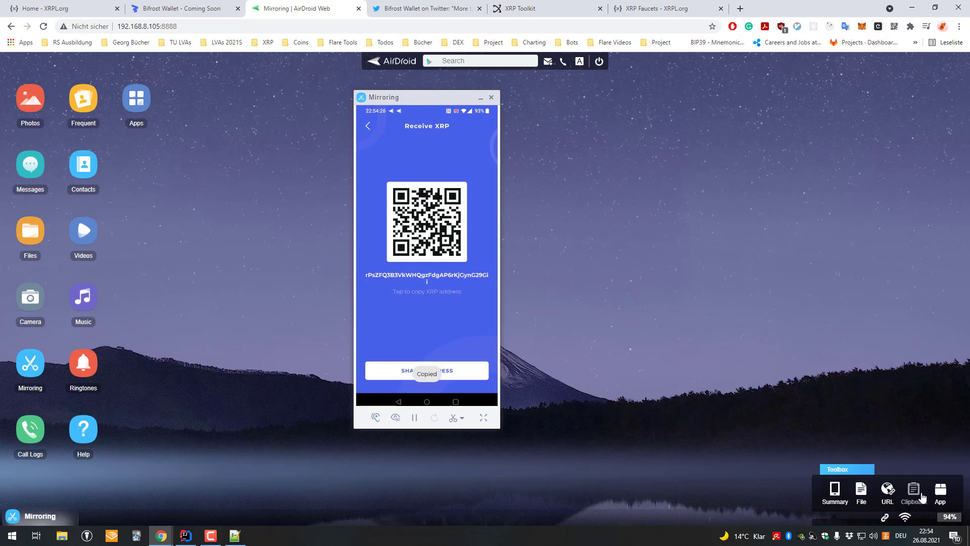
click(891, 492)
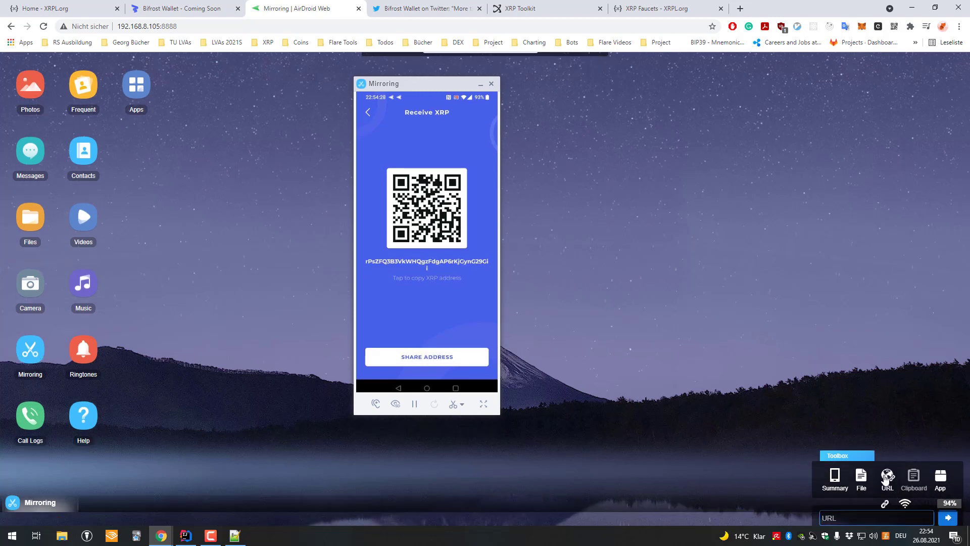
click(886, 478)
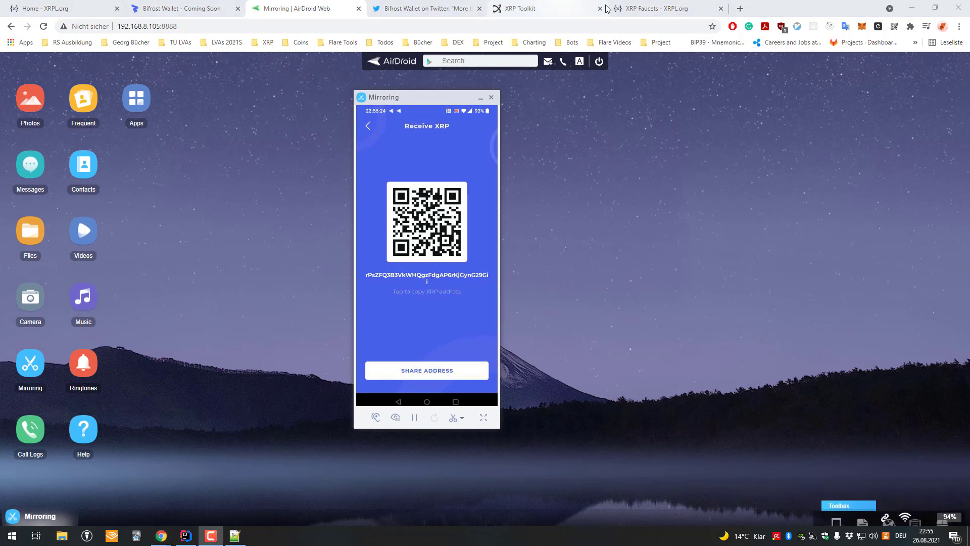
Paste the Bifrost XRP address as destination, enter 100 XRP, and confirm the payment
click(520, 8)
click(186, 154)
key(ctrl+v)
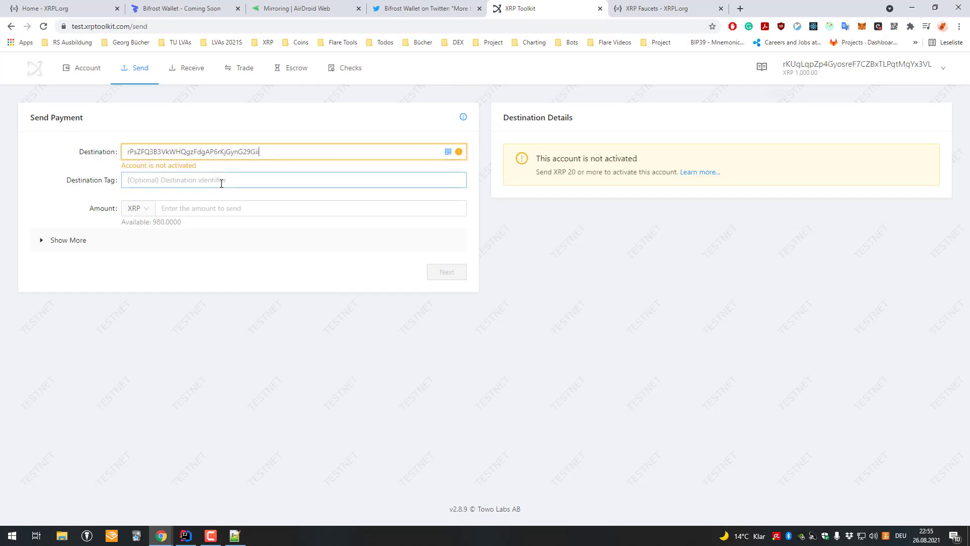
click(191, 208)
text(100)
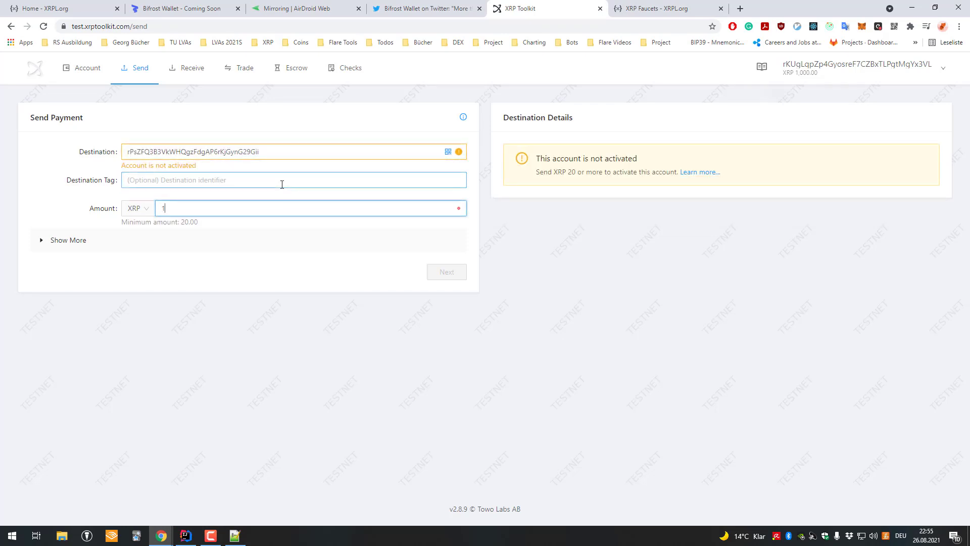
click(445, 272)
click(491, 283)
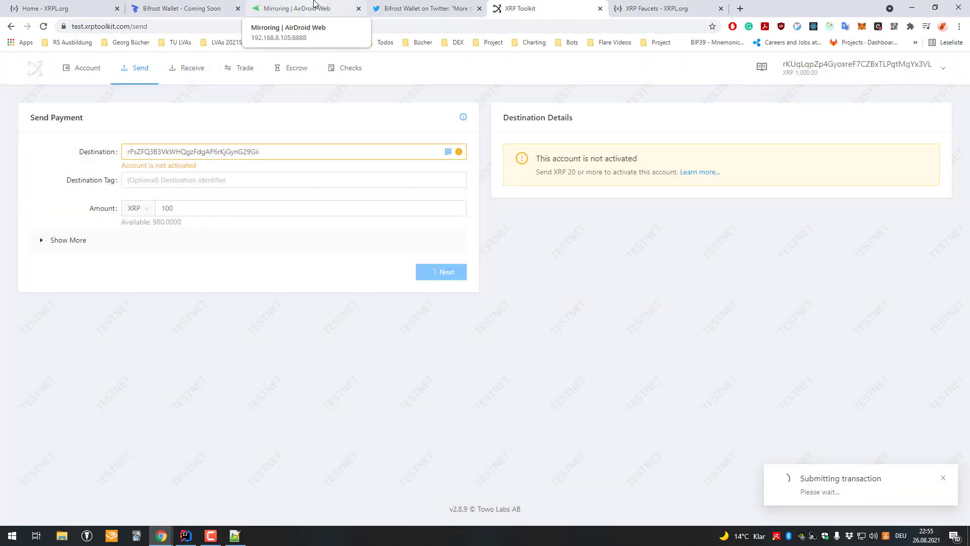
Back out of Receive XRP to the wallet home screen and open the wallet settings
click(299, 6)
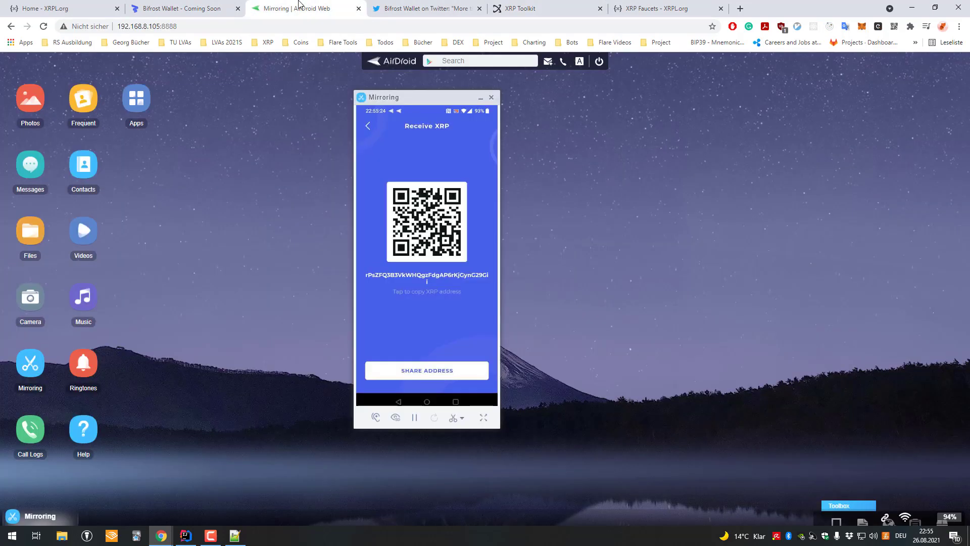
click(377, 126)
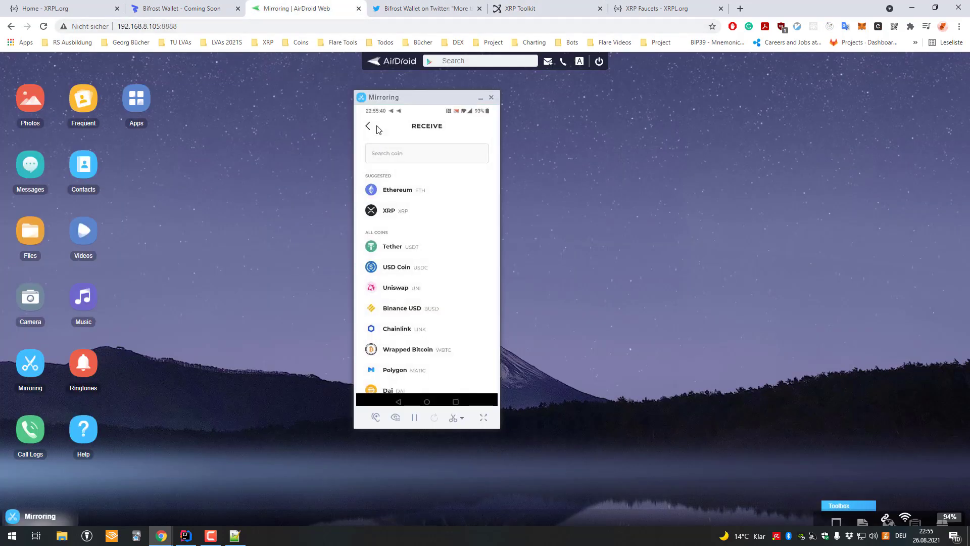
click(377, 127)
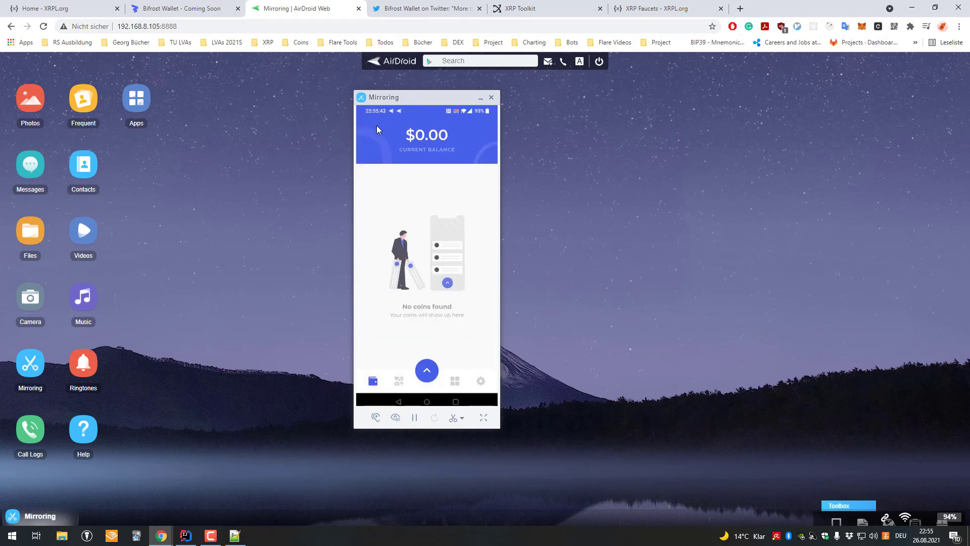
click(377, 125)
scroll(377, 130, down, 2)
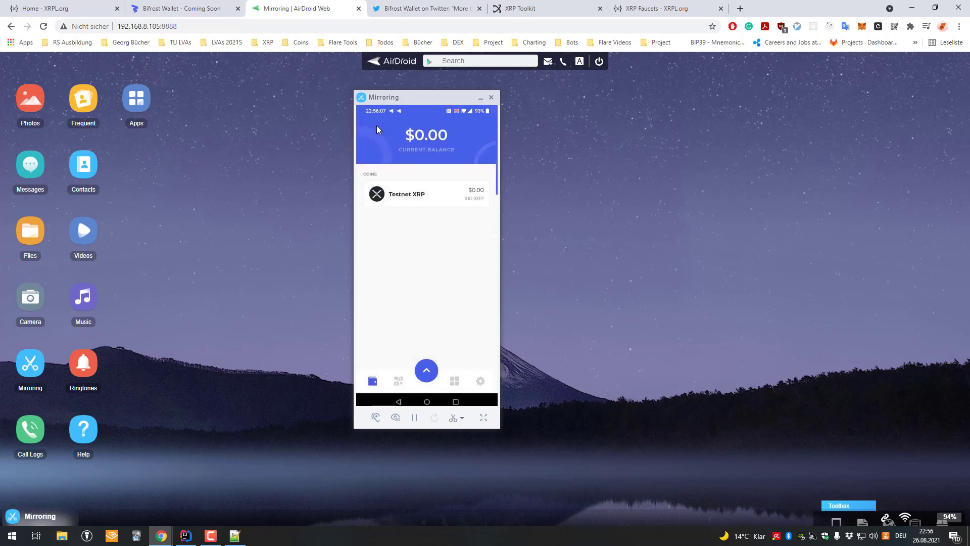
Pay 20 XRP to the pasted wallet address, confirm it, and return to the phone mirror
click(558, 8)
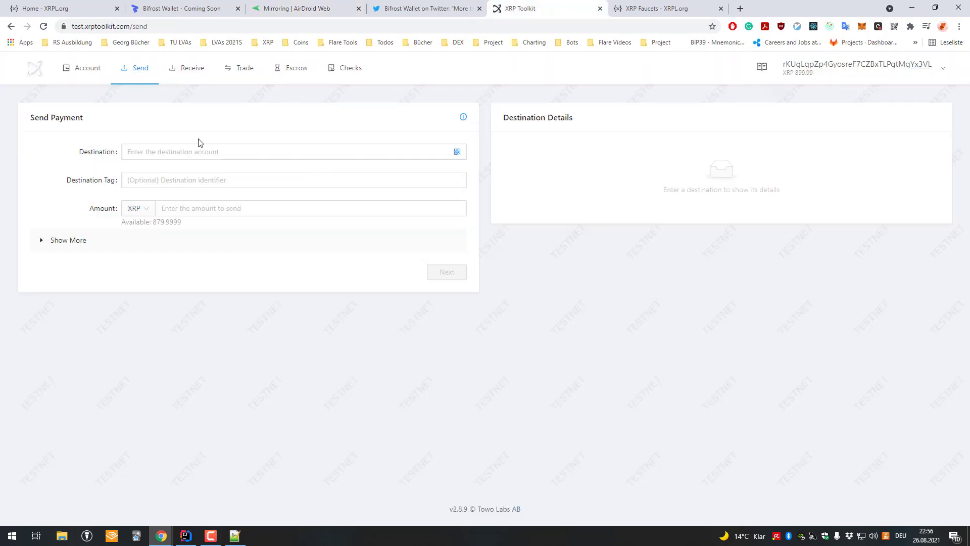
click(220, 152)
key(ctrl+v)
click(234, 203)
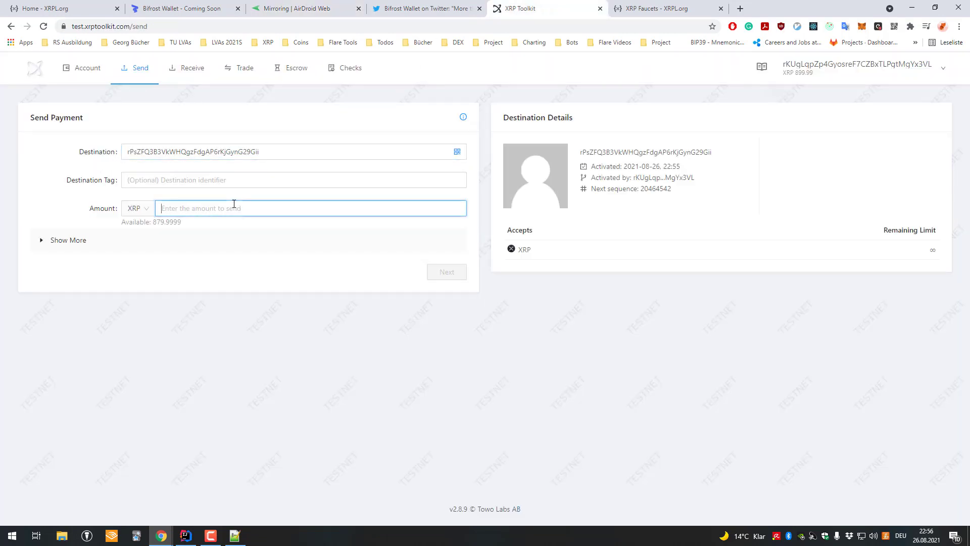
text(20)
click(447, 273)
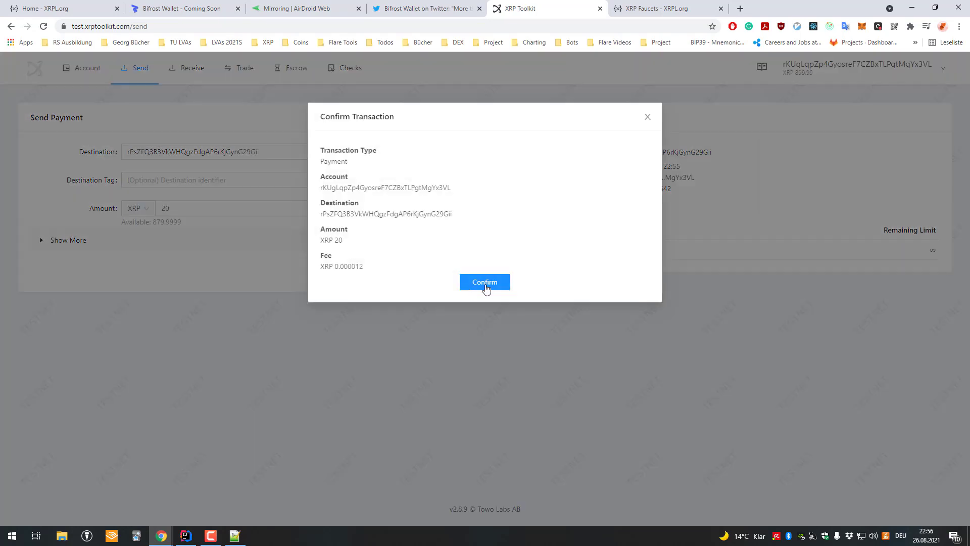
click(487, 281)
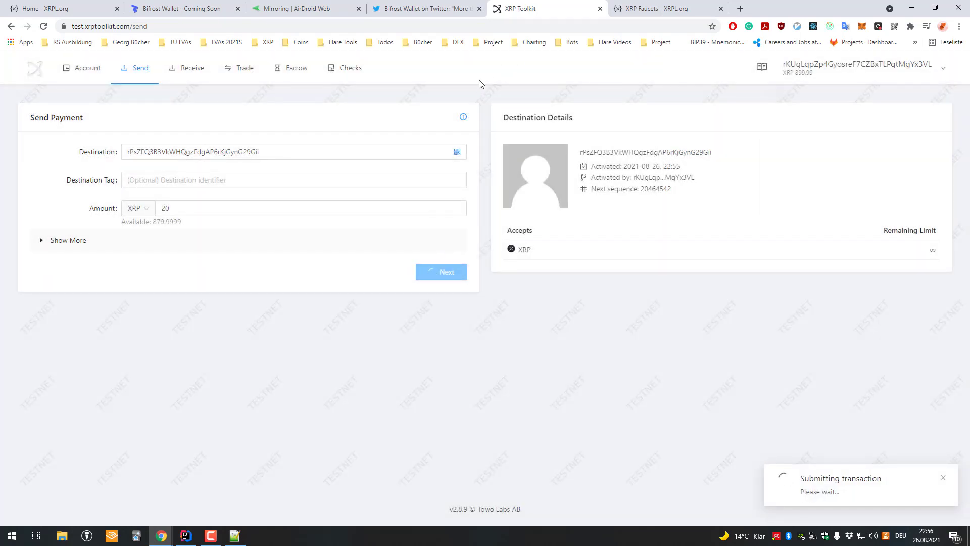
click(297, 8)
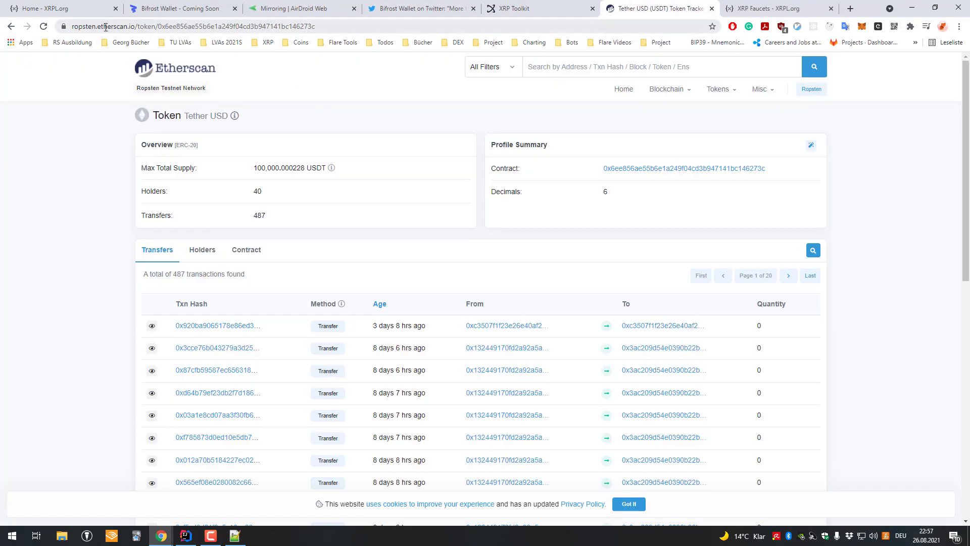
Highlight 'ropsten' in the Etherscan URL and copy the Tether USD contract address
click(106, 27)
double_click(105, 26)
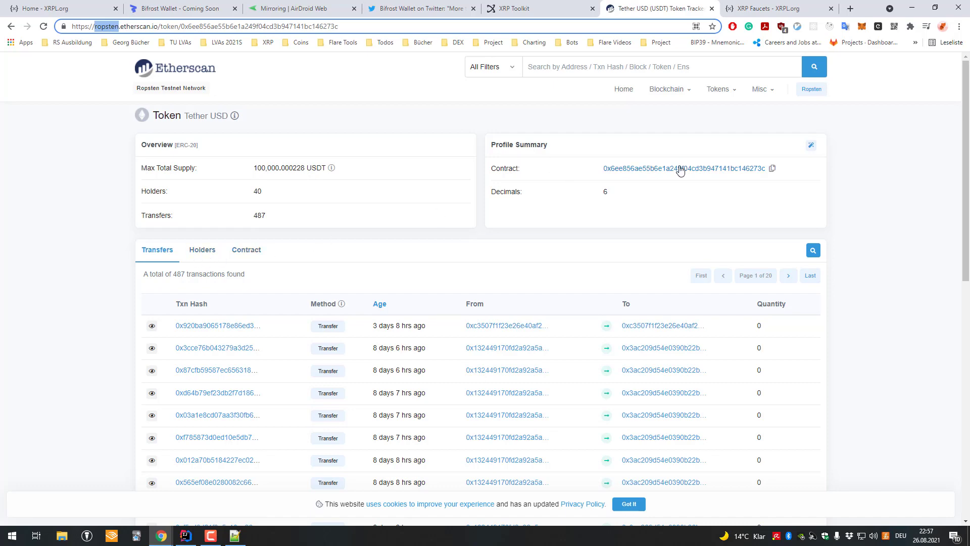
click(772, 169)
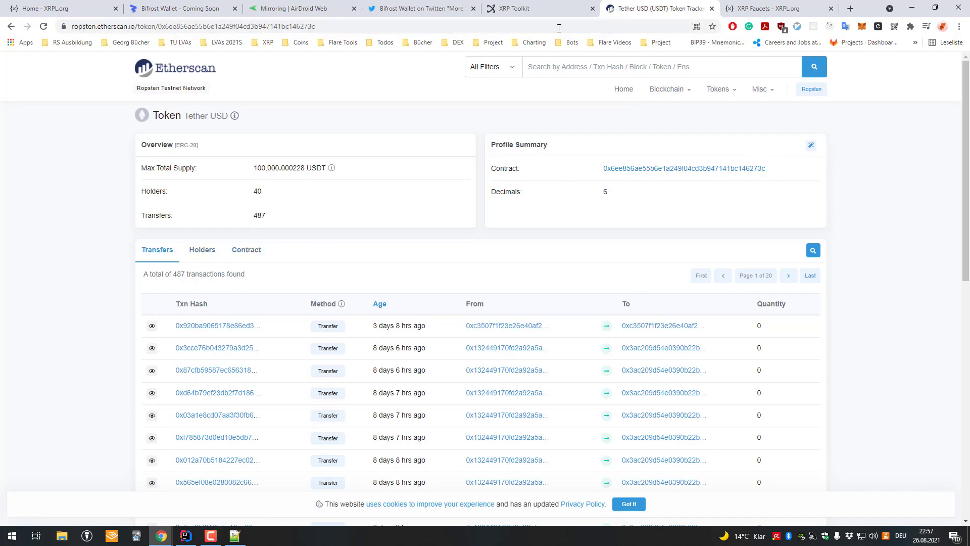
click(397, 11)
click(339, 12)
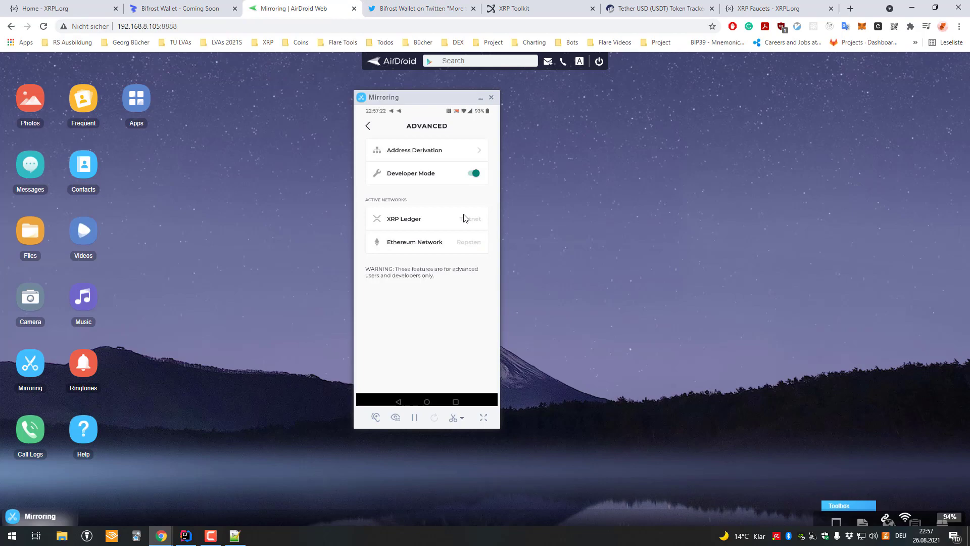
click(483, 417)
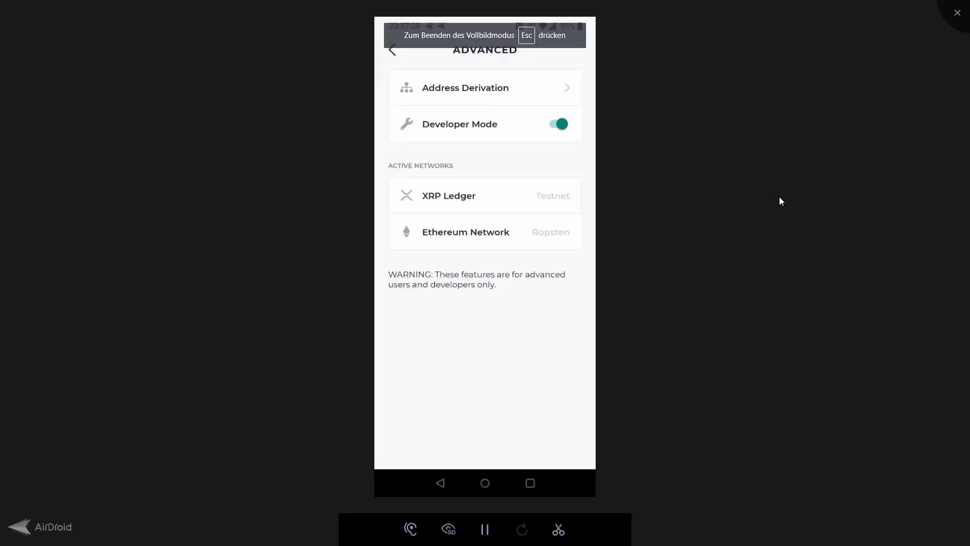
key(Escape)
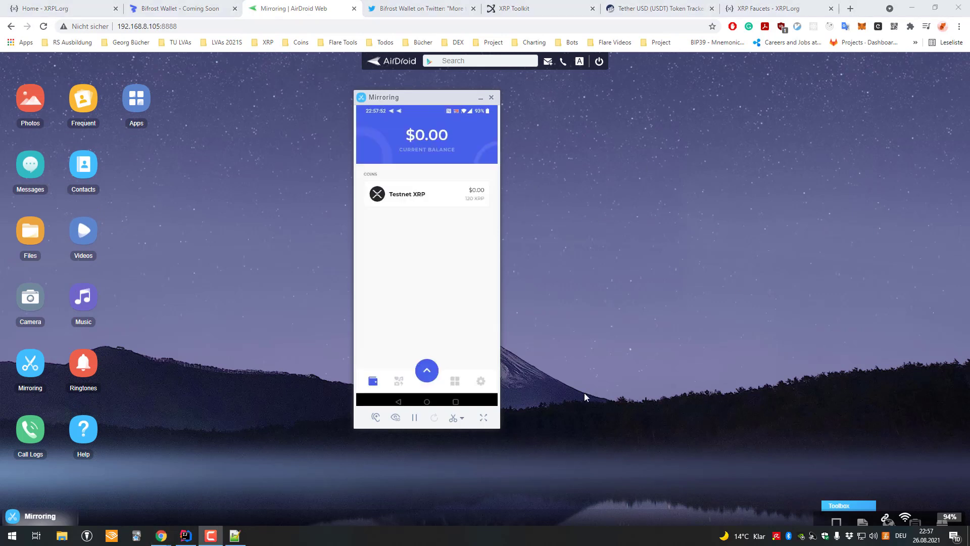
In the full-screen mirror, open the receive options and search coins for 'ad'
click(486, 420)
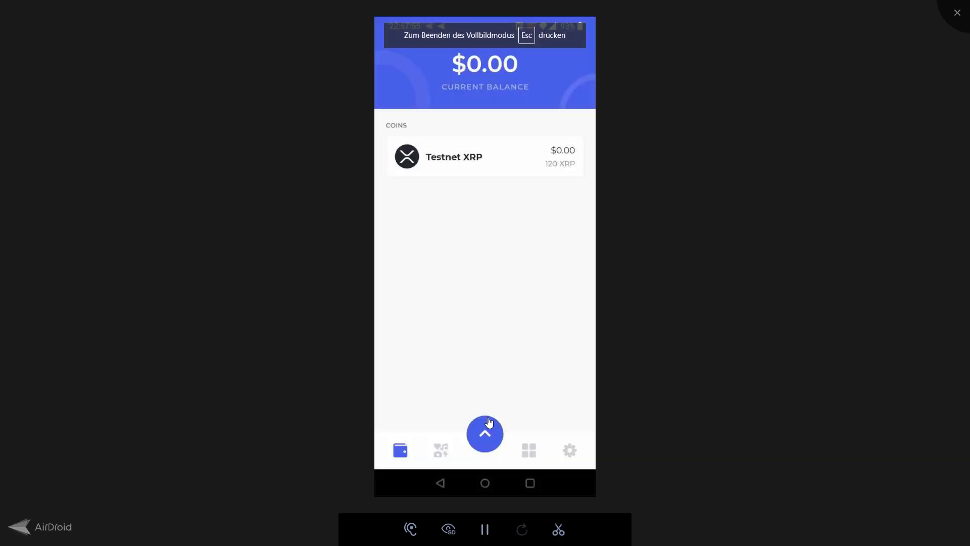
click(490, 421)
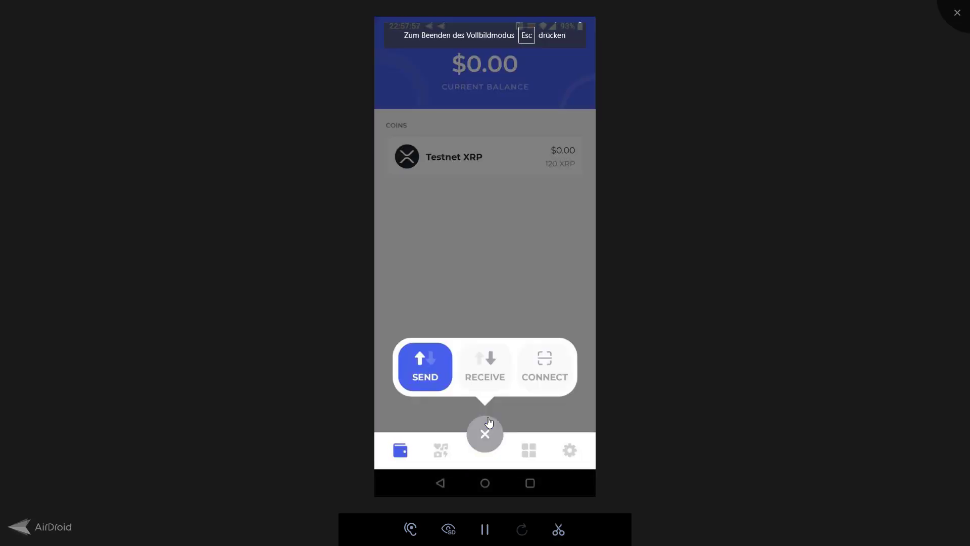
click(489, 422)
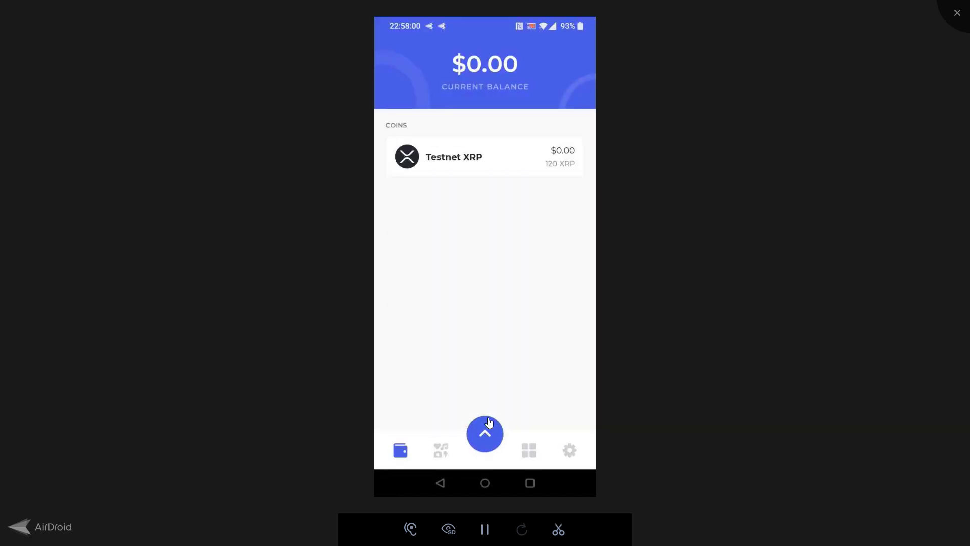
click(489, 422)
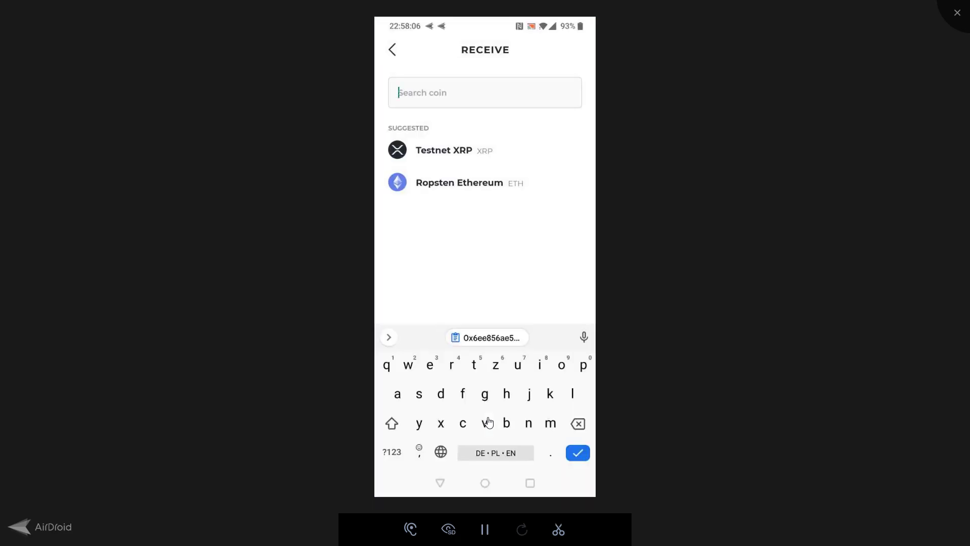
text(a)
key(BackSpace)
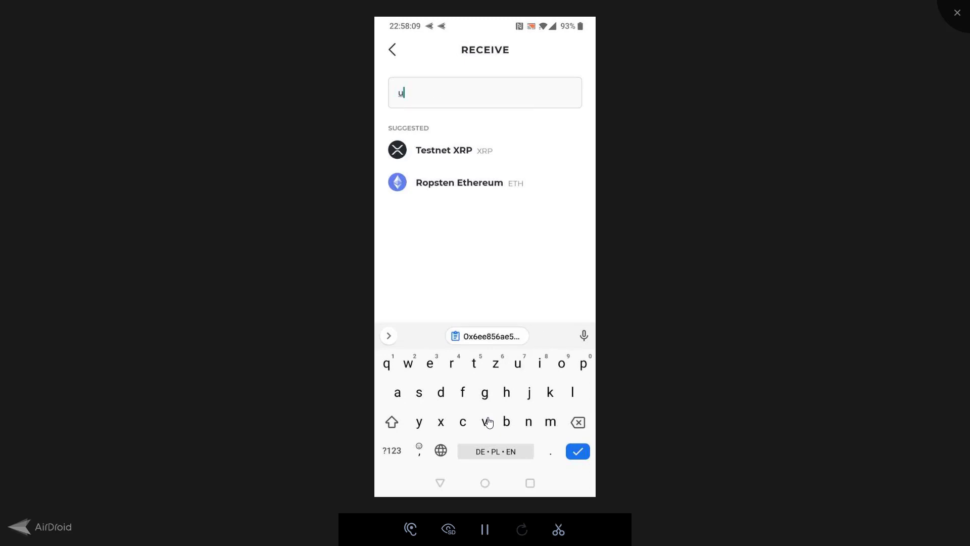
text(ad)
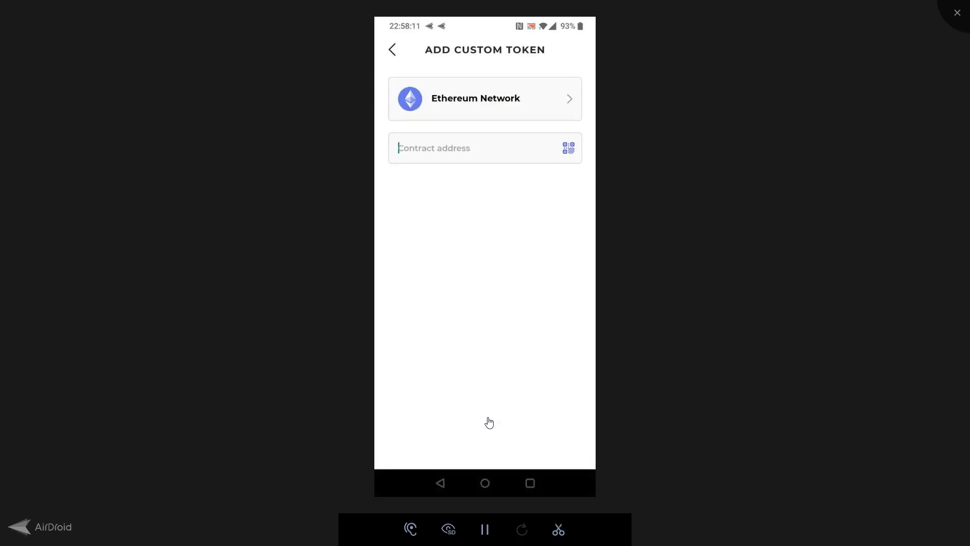
Paste the Tether USD contract address and add USDT as a custom token
key(ctrl+v)
key(Return)
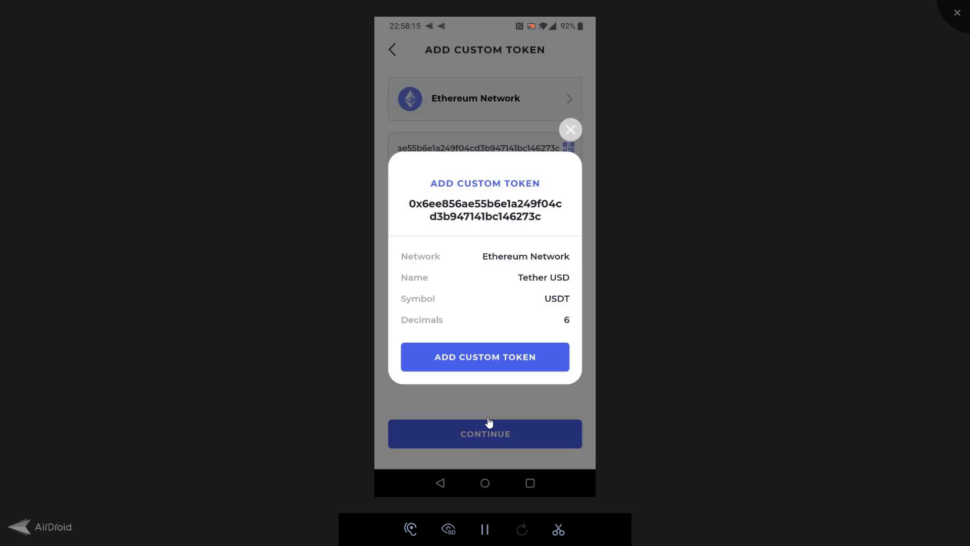
key(Return)
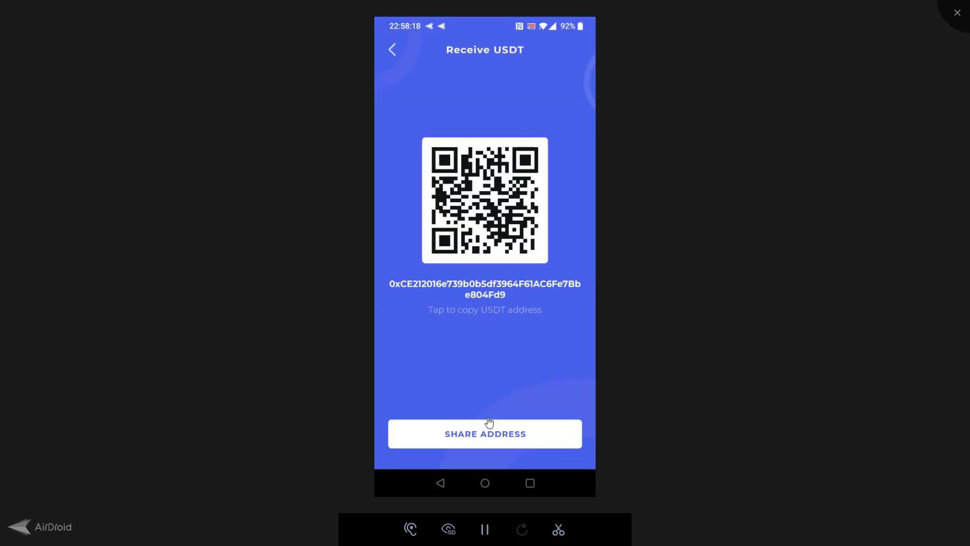
Bring up the USDT receive address with its QR code, then exit full screen
key(Escape)
key(Escape)
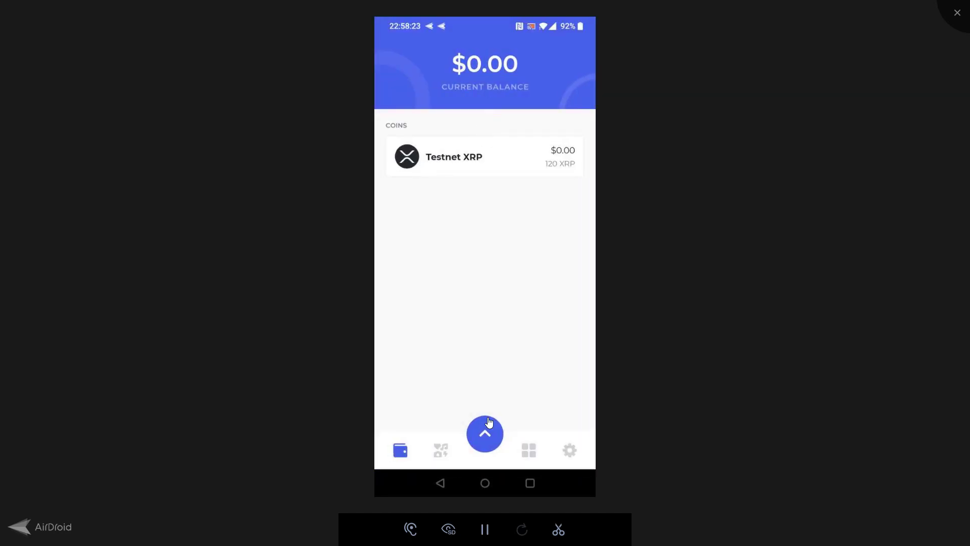
click(489, 421)
key(Return)
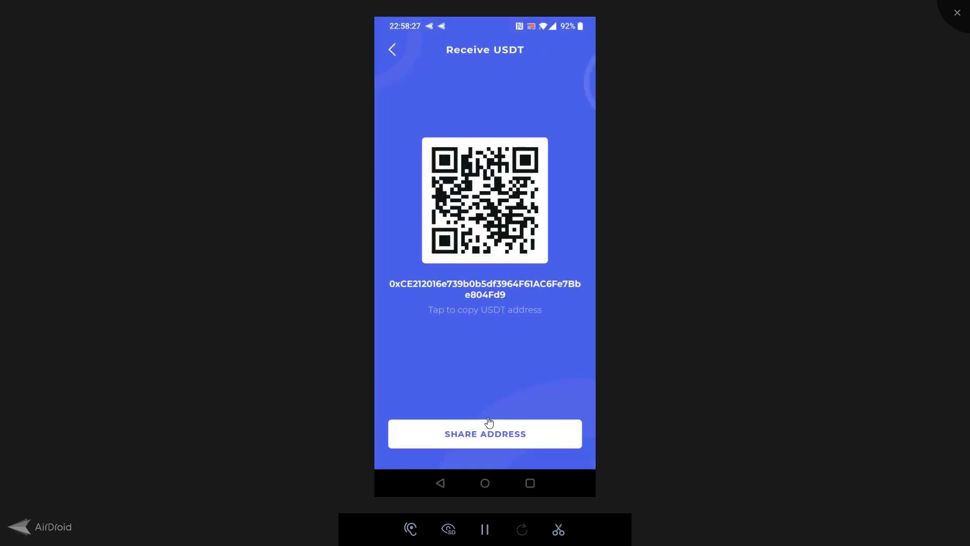
key(Escape)
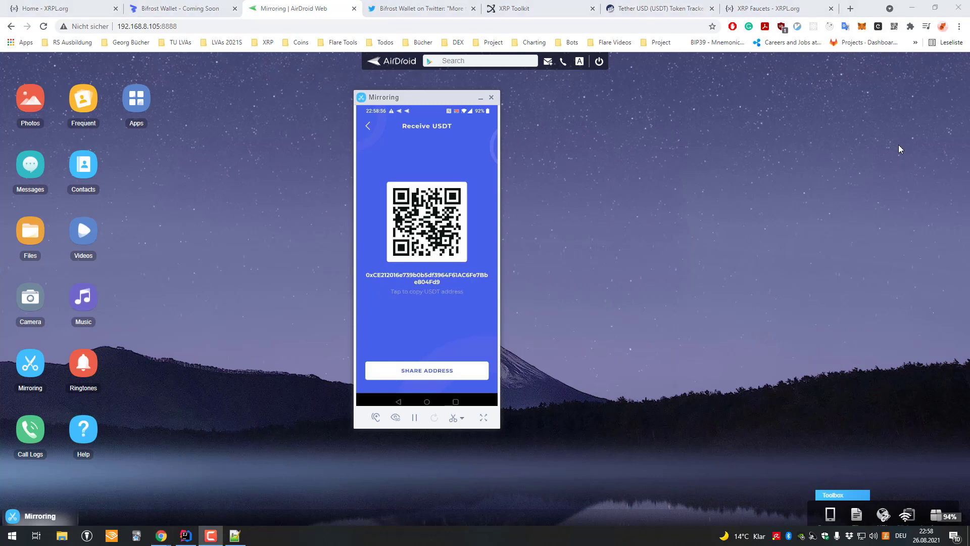
Open the 500 USDT asset in MetaMask and start a send
click(862, 26)
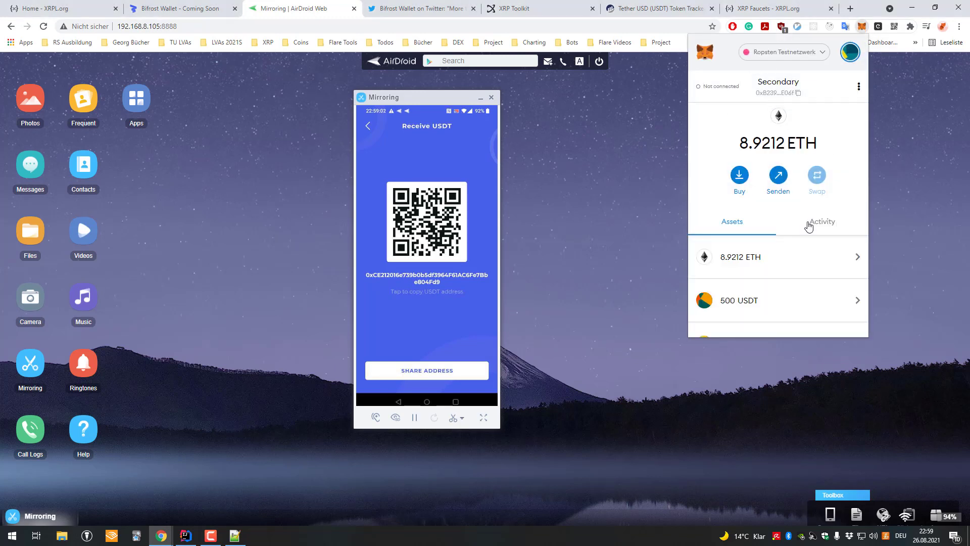
scroll(808, 226, down, 1)
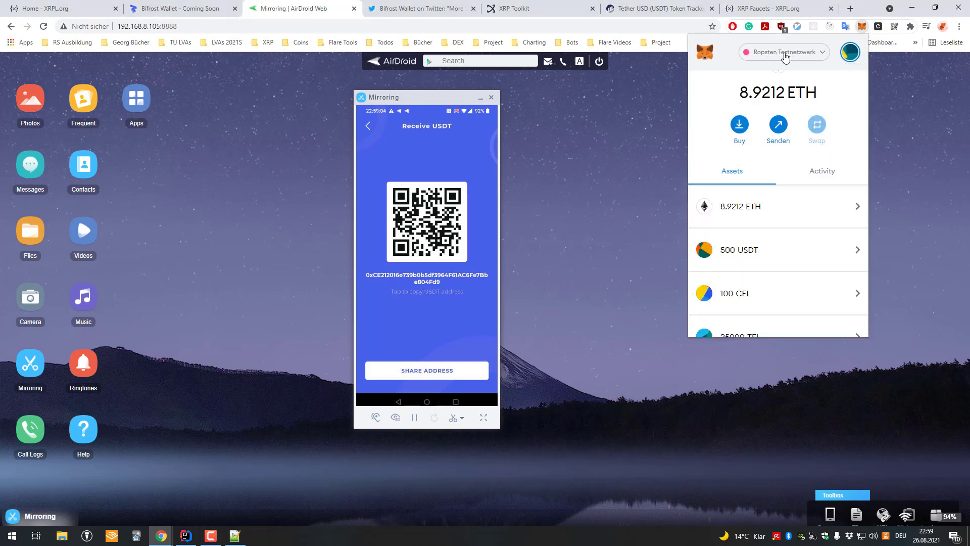
scroll(796, 237, down, 1)
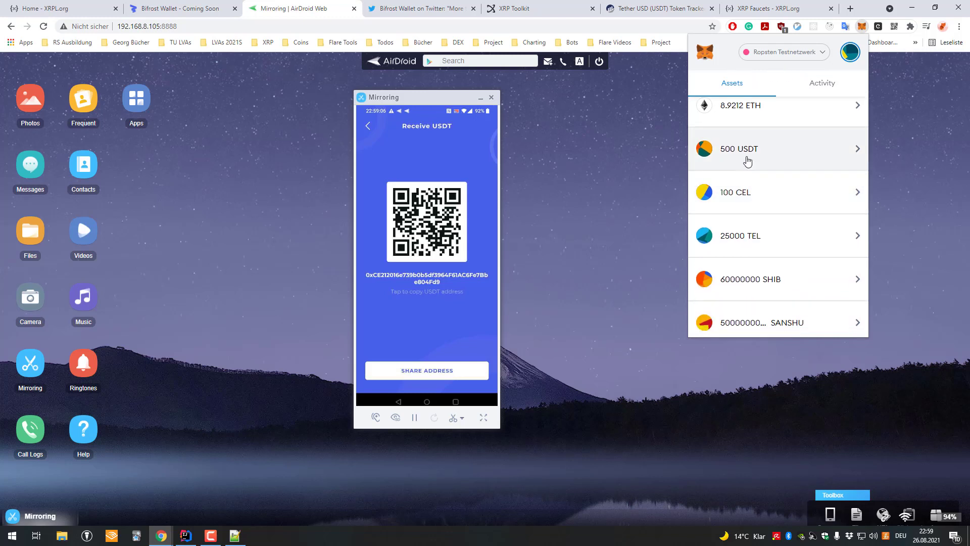
click(770, 160)
click(761, 176)
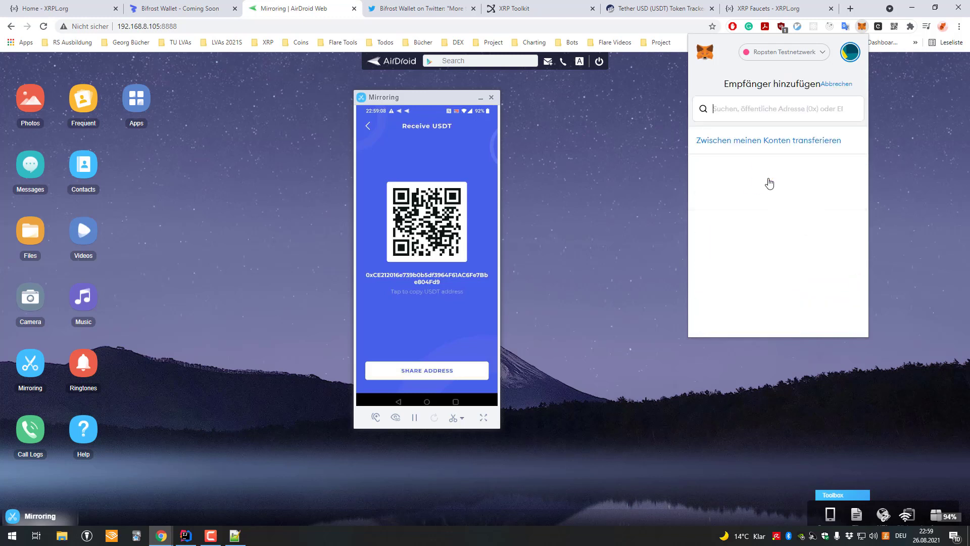
Paste the Bifrost USDT address as recipient, choose USDT, enter 10 and confirm the transfer
click(750, 109)
key(ctrl+v)
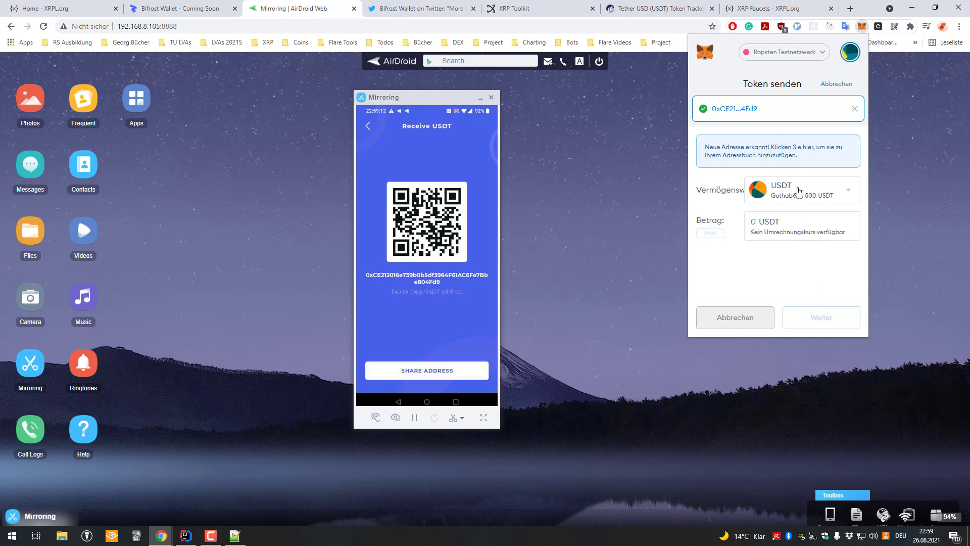
click(782, 222)
click(815, 197)
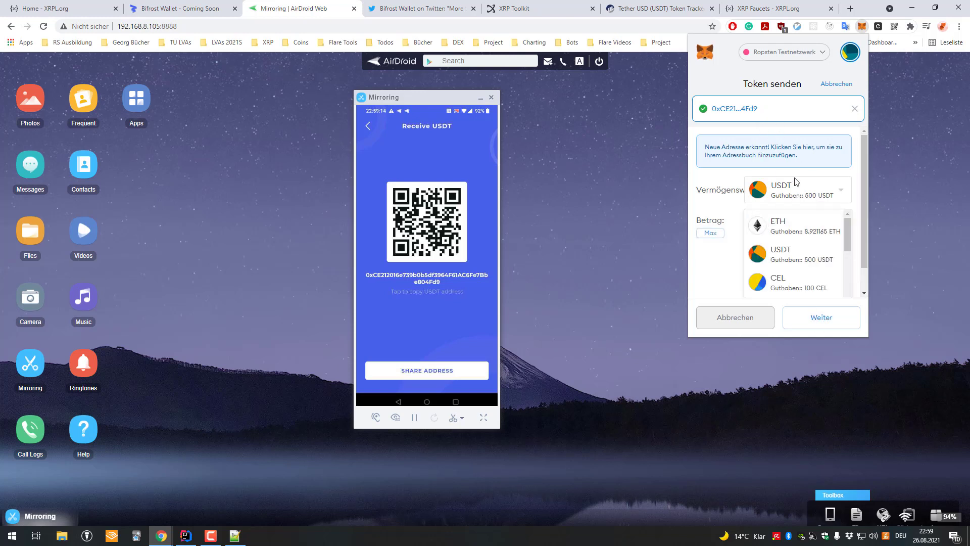
click(797, 185)
text(10)
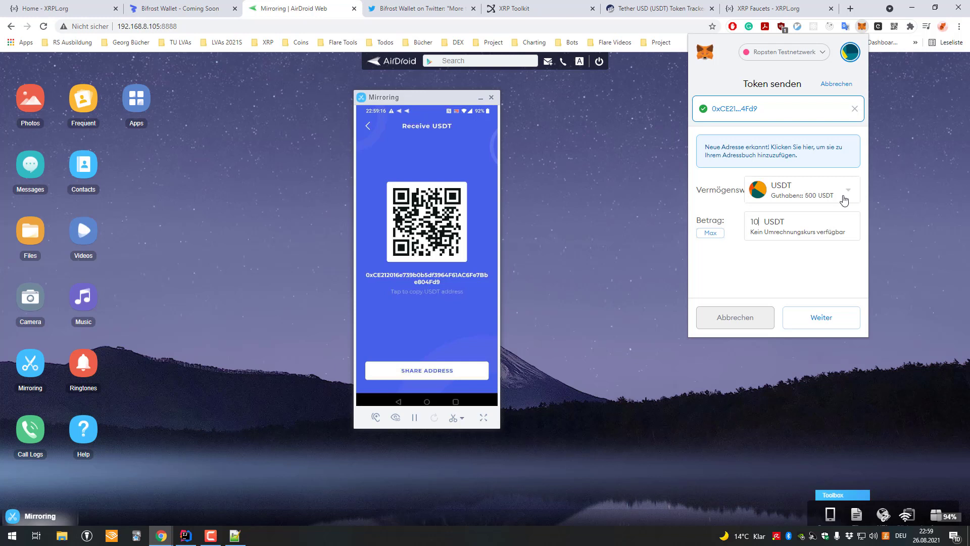
click(824, 316)
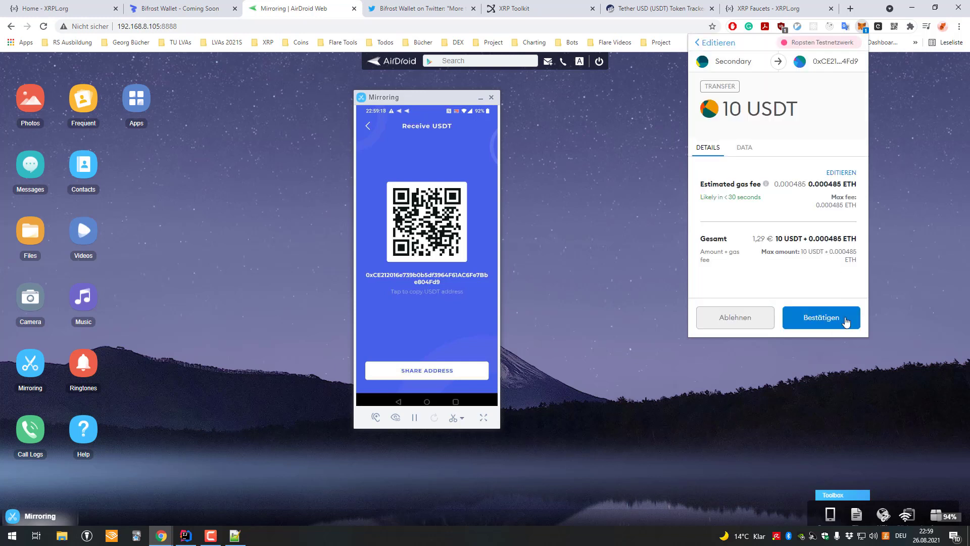
click(817, 317)
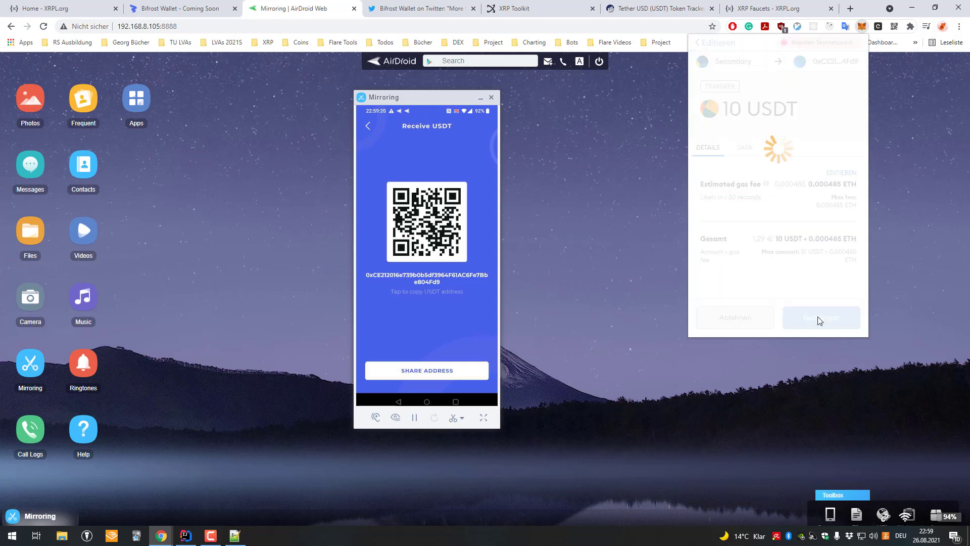
Return the Bifrost mirror to its home screen and inspect the pending 10 USDT transfer in MetaMask
right_click(452, 300)
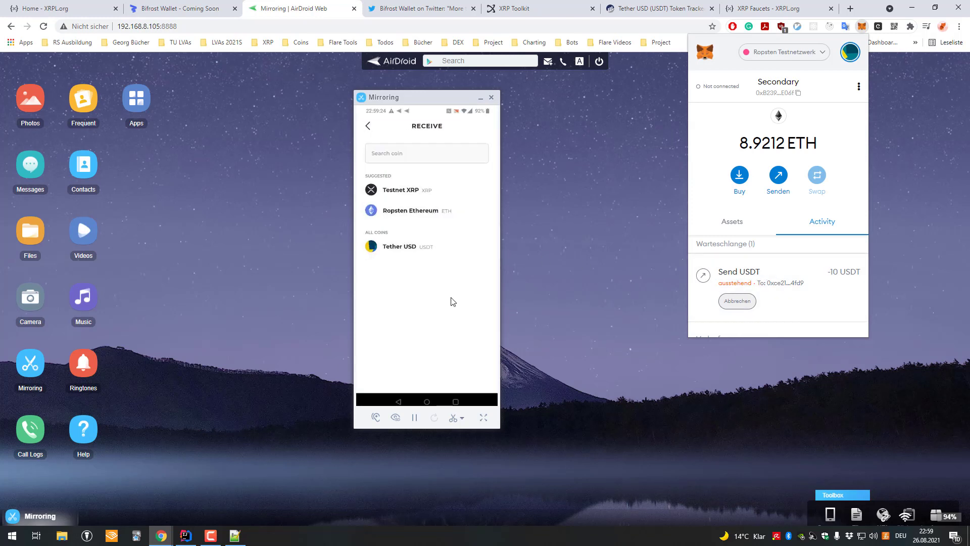
right_click(451, 299)
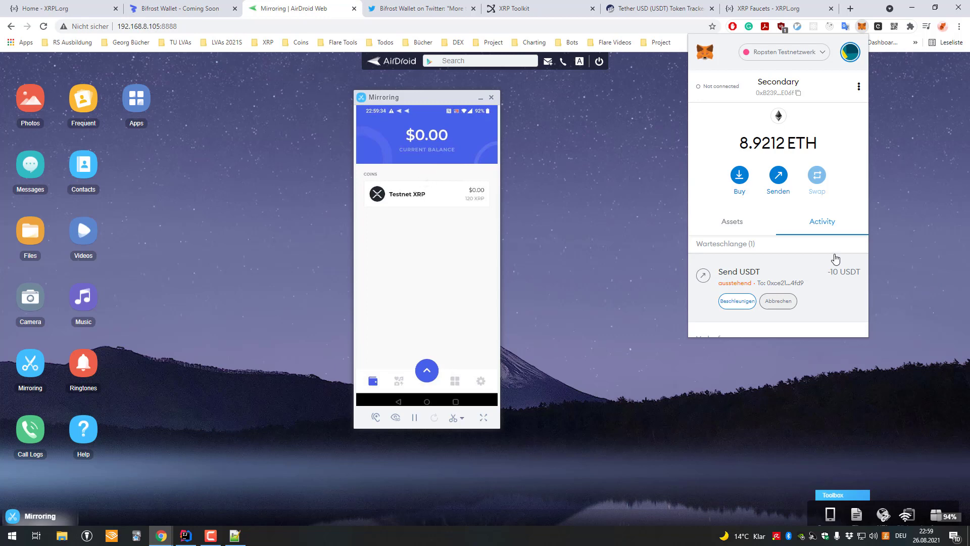
click(841, 282)
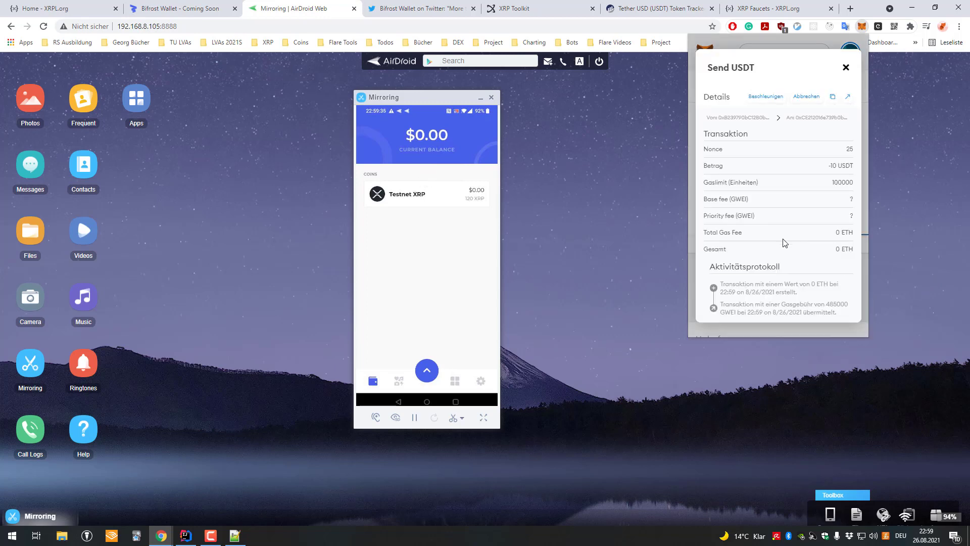
click(833, 331)
scroll(824, 262, down, 7)
scroll(829, 255, up, 4)
scroll(827, 247, up, 4)
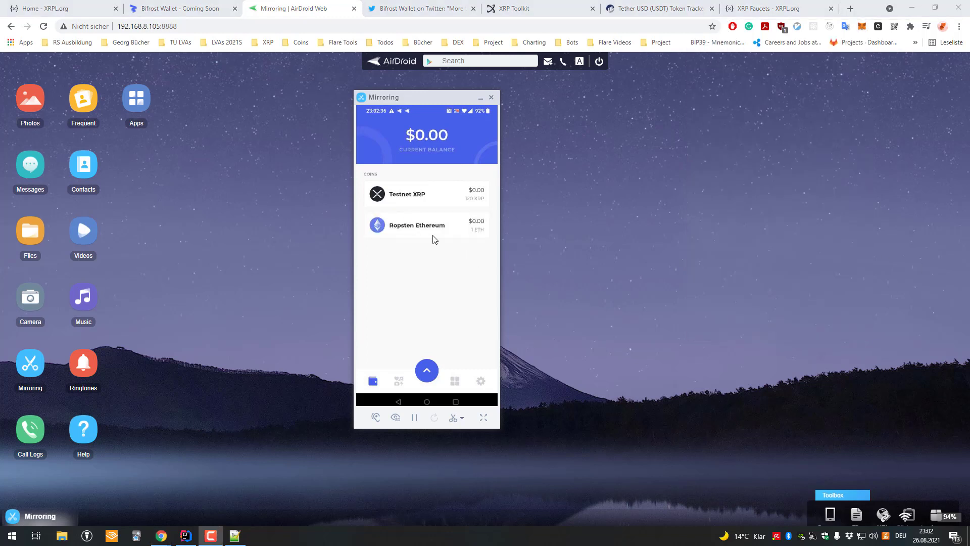
Check MetaMask's asset balances, close it, and open the Ropsten Ethereum coin in Bifrost
click(864, 28)
scroll(812, 243, down, 2)
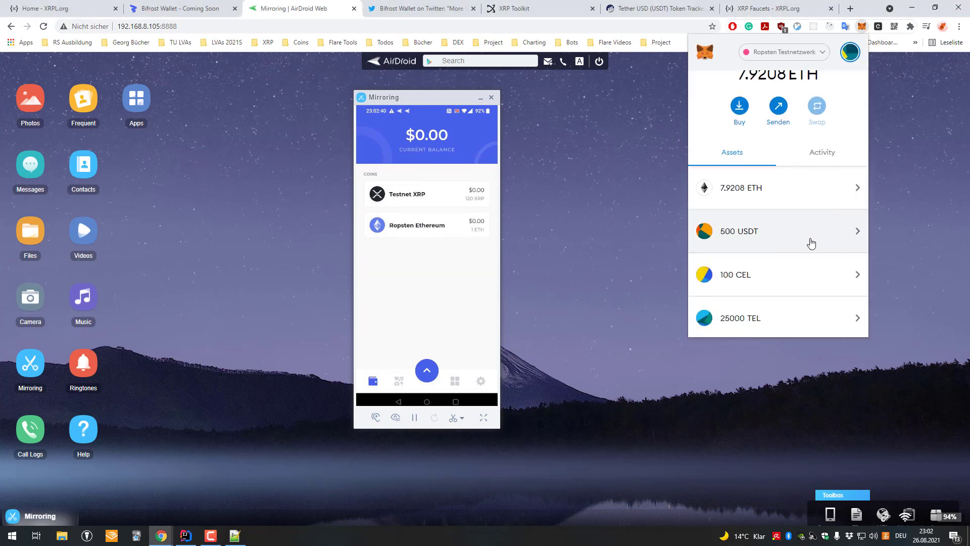
scroll(811, 244, down, 3)
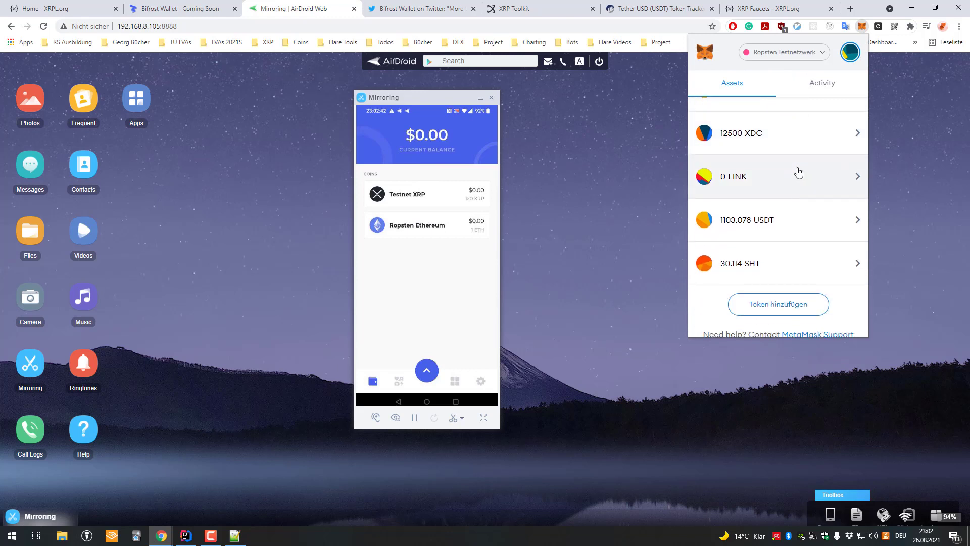
scroll(789, 243, up, 2)
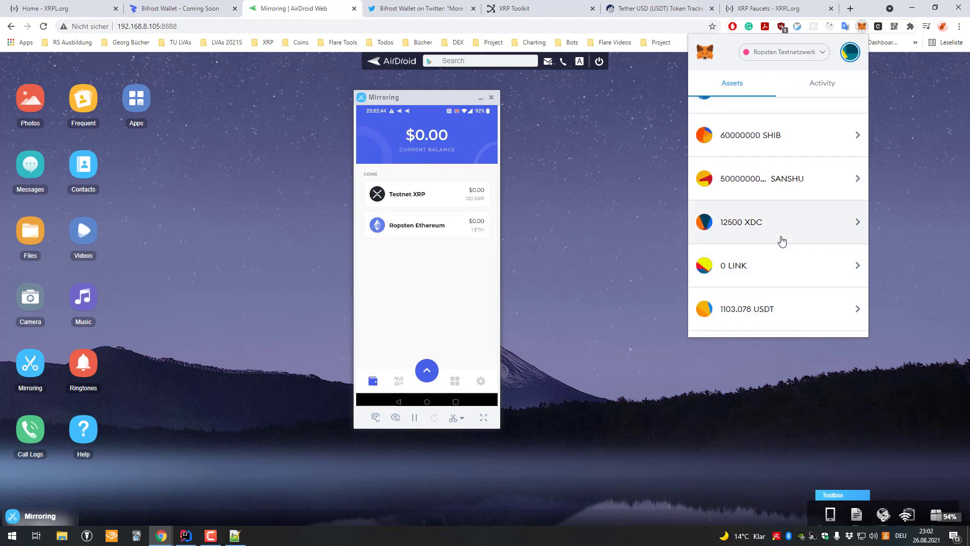
scroll(782, 241, up, 5)
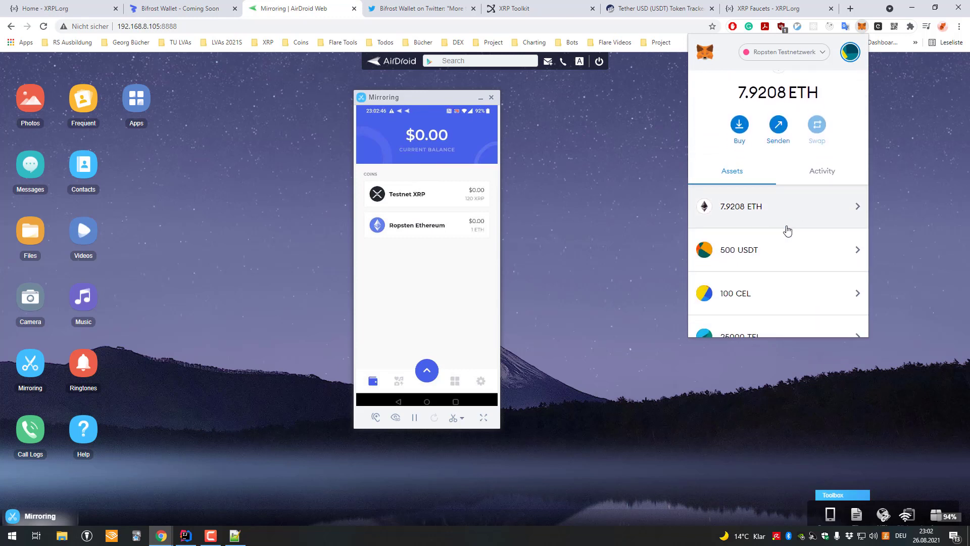
click(469, 233)
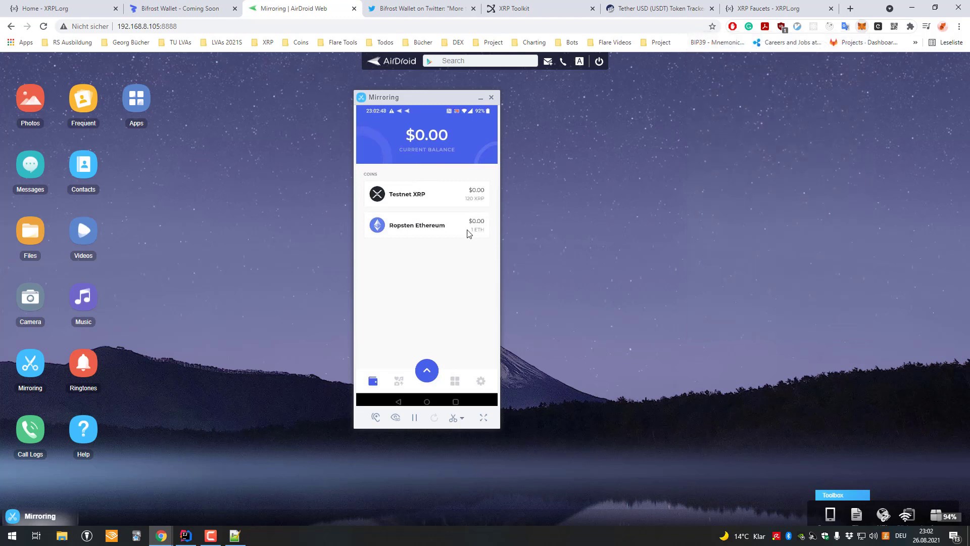
click(468, 230)
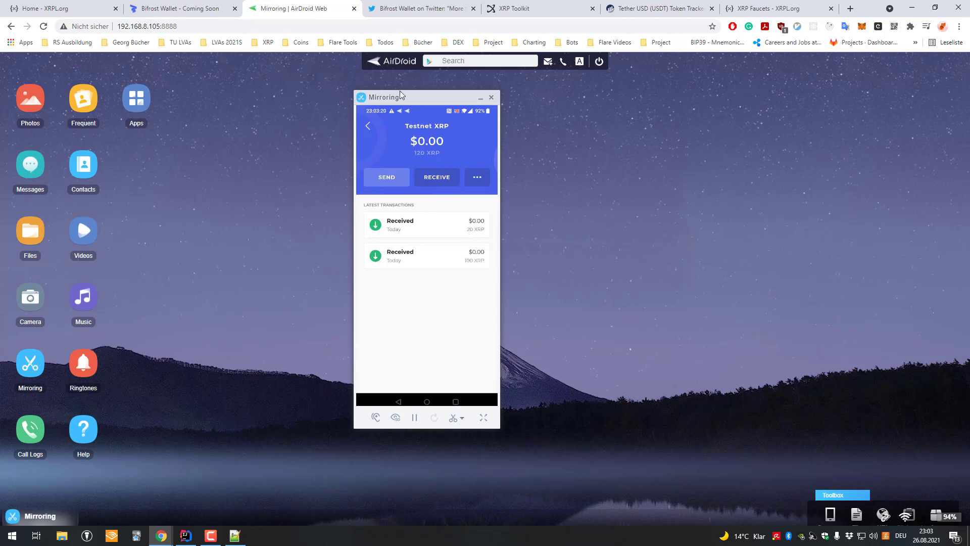
Show the XRP Toolkit account overview with the 879.99 XRP balance and latest transactions
click(546, 9)
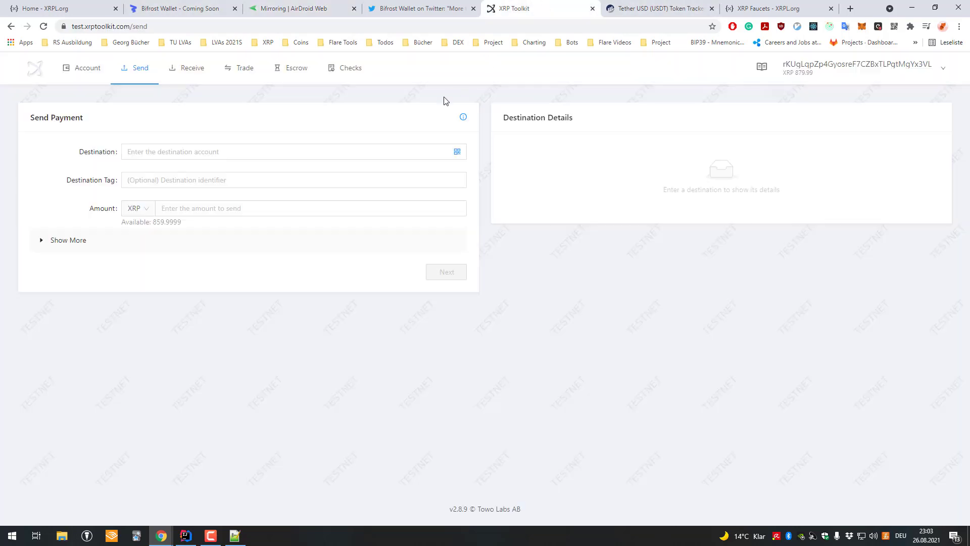
mouse_move(83, 75)
click(86, 98)
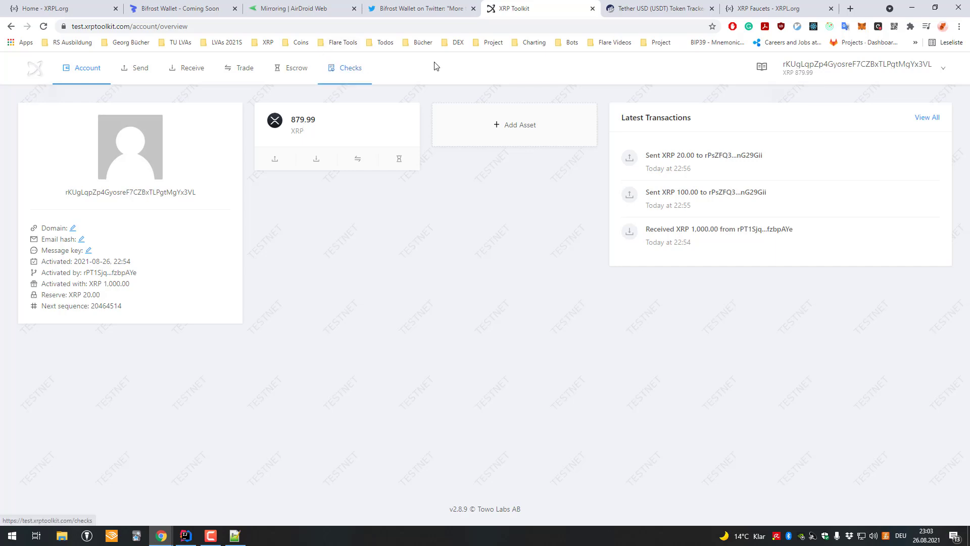
click(293, 8)
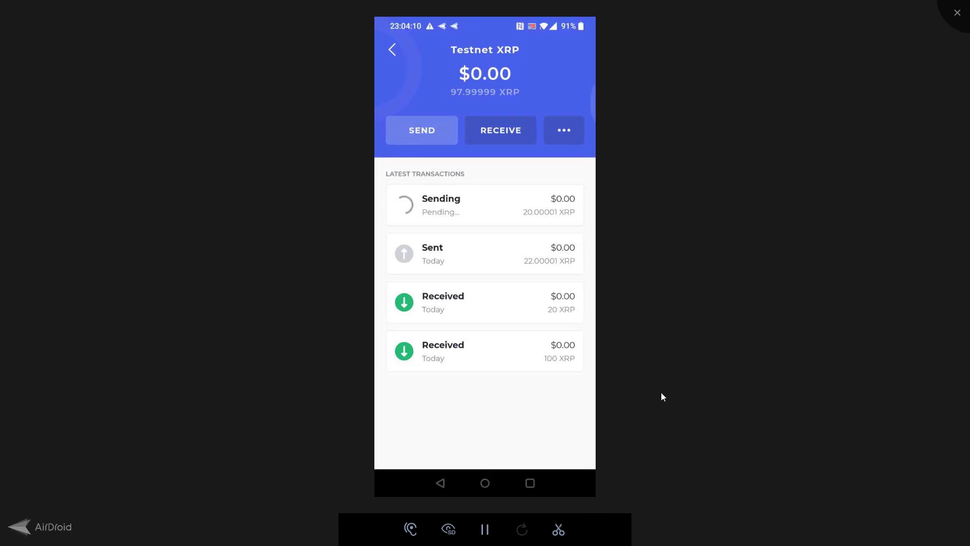
Exit the full-screen Bifrost mirror back to its normal window
click(957, 12)
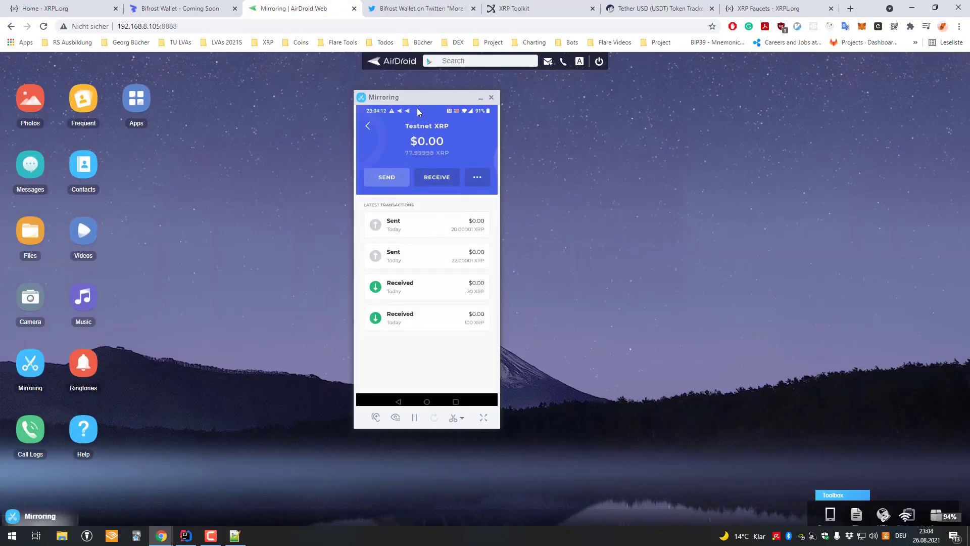